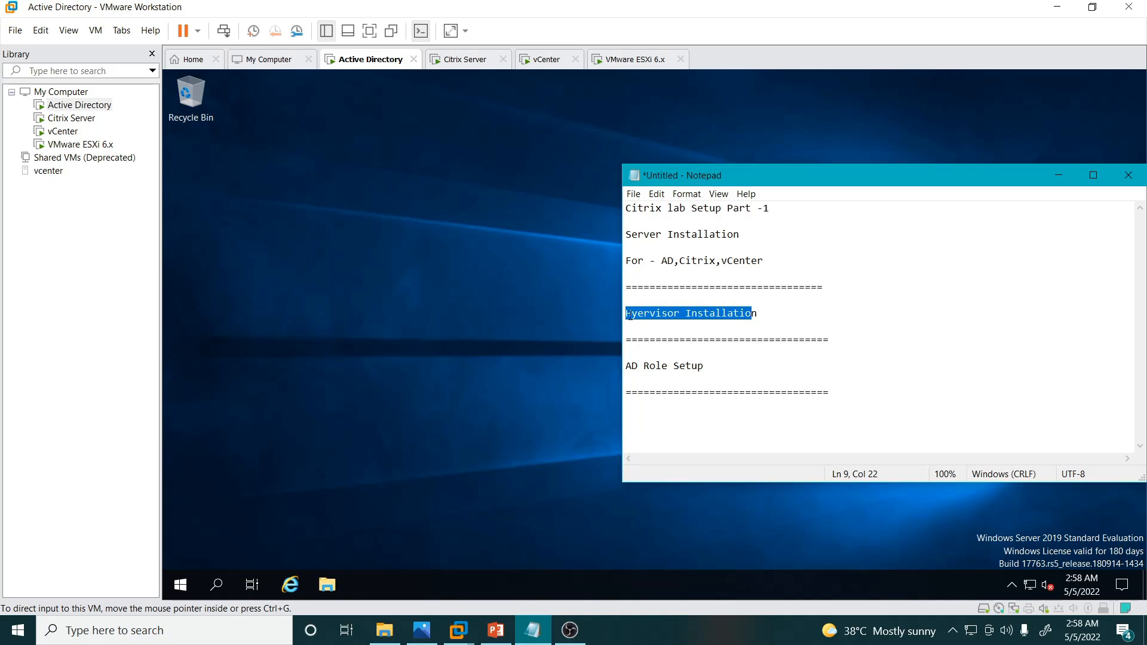
# Step: Fix the Notepad heading to 'Hypervisor Installation', then open File Explorer inside the server VM
pyautogui.click(637, 314)
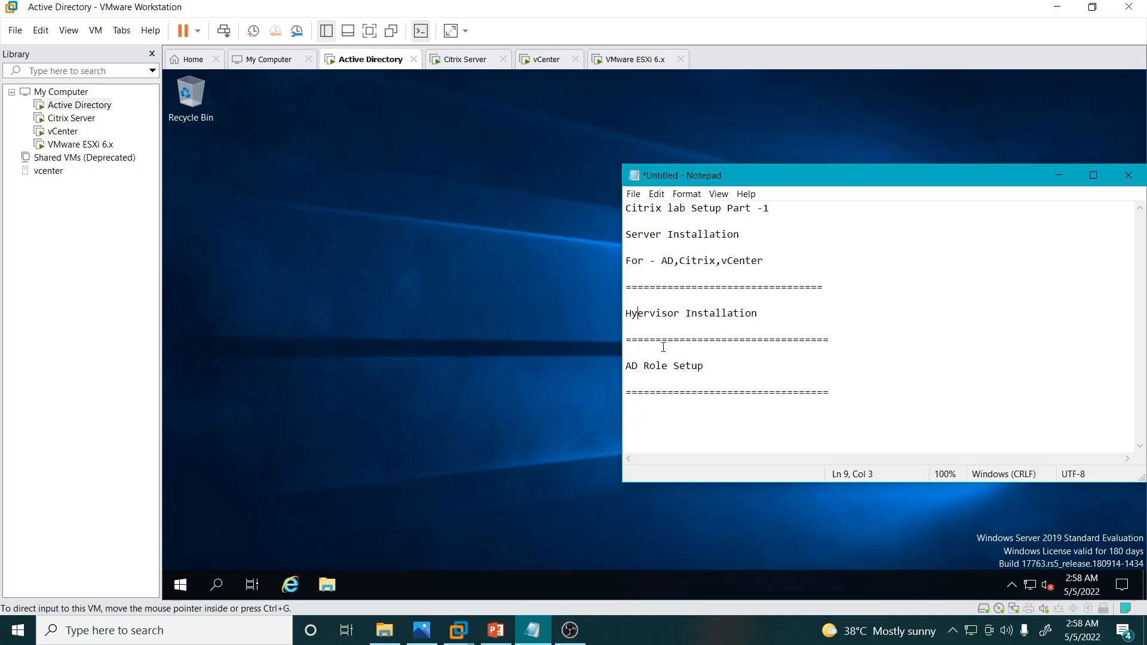
pyautogui.write('p')
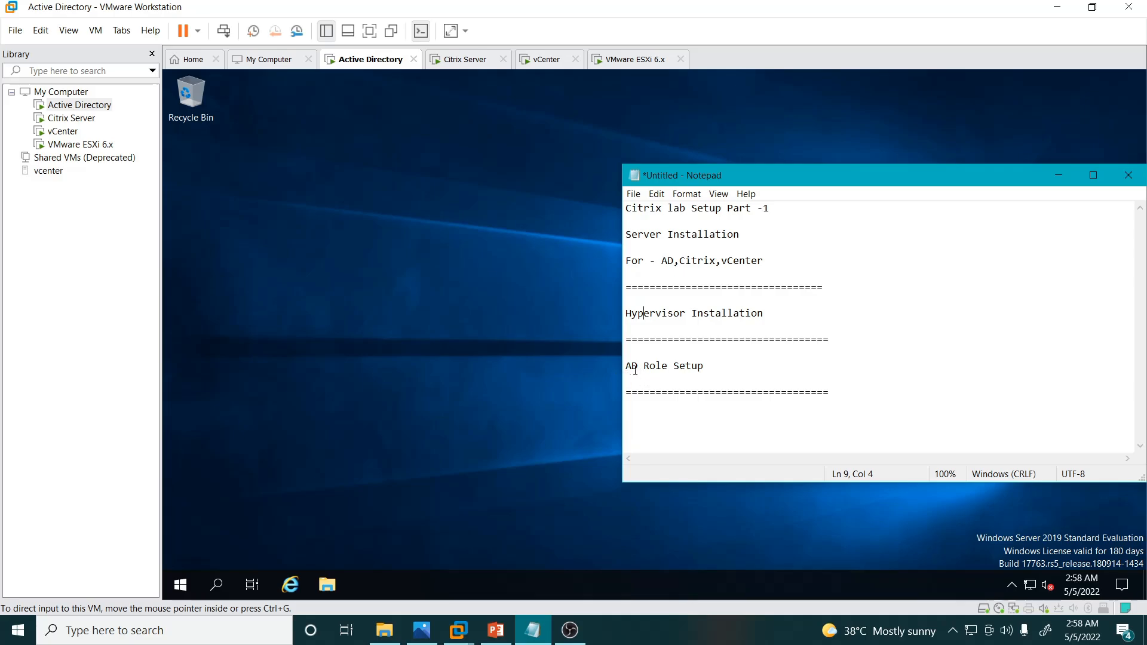
pyautogui.moveTo(625, 366); pyautogui.dragTo(705, 366)
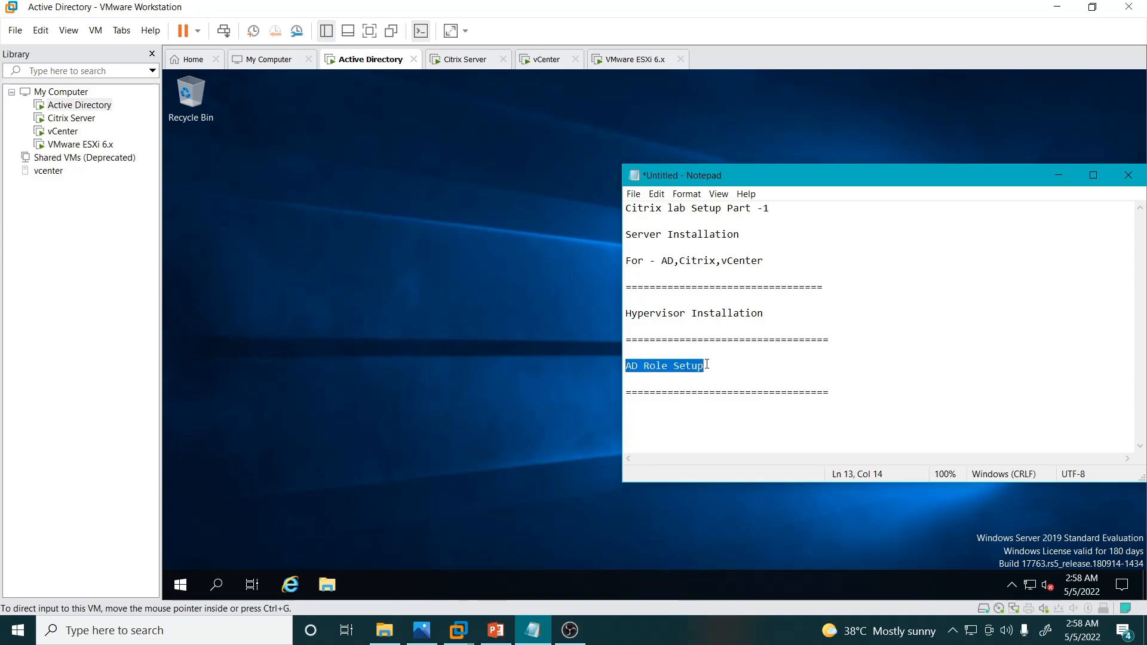
pyautogui.click(416, 307)
pyautogui.click(326, 585)
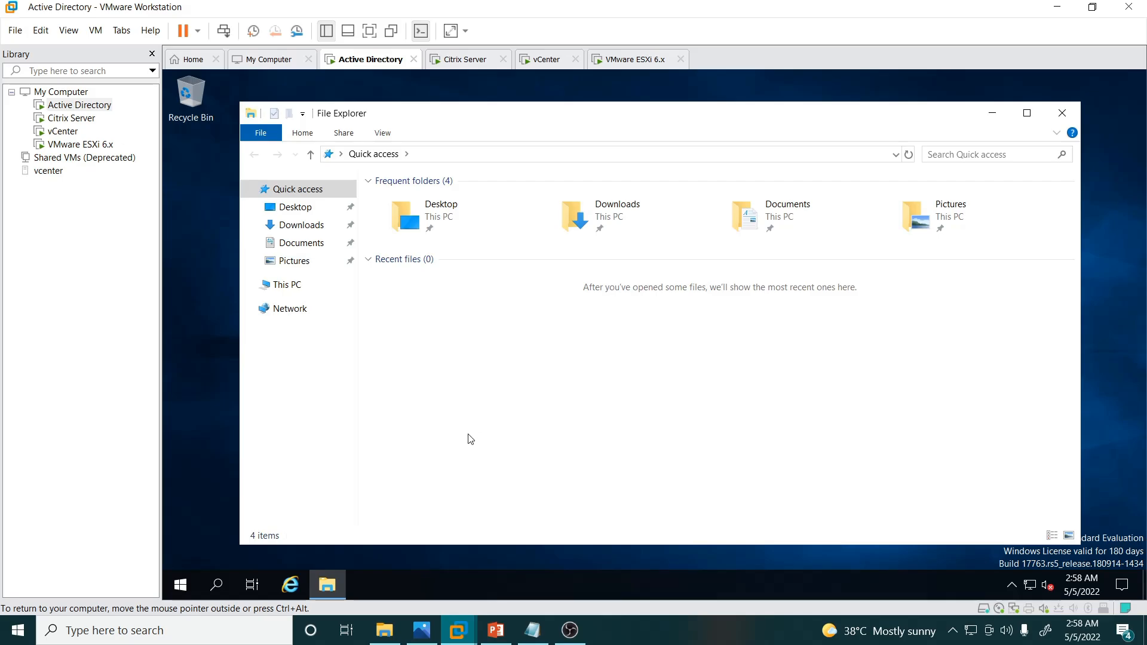
# Step: Open This PC's System page in the VM and go to Change settings for the computer name
pyautogui.rightClick(281, 291)
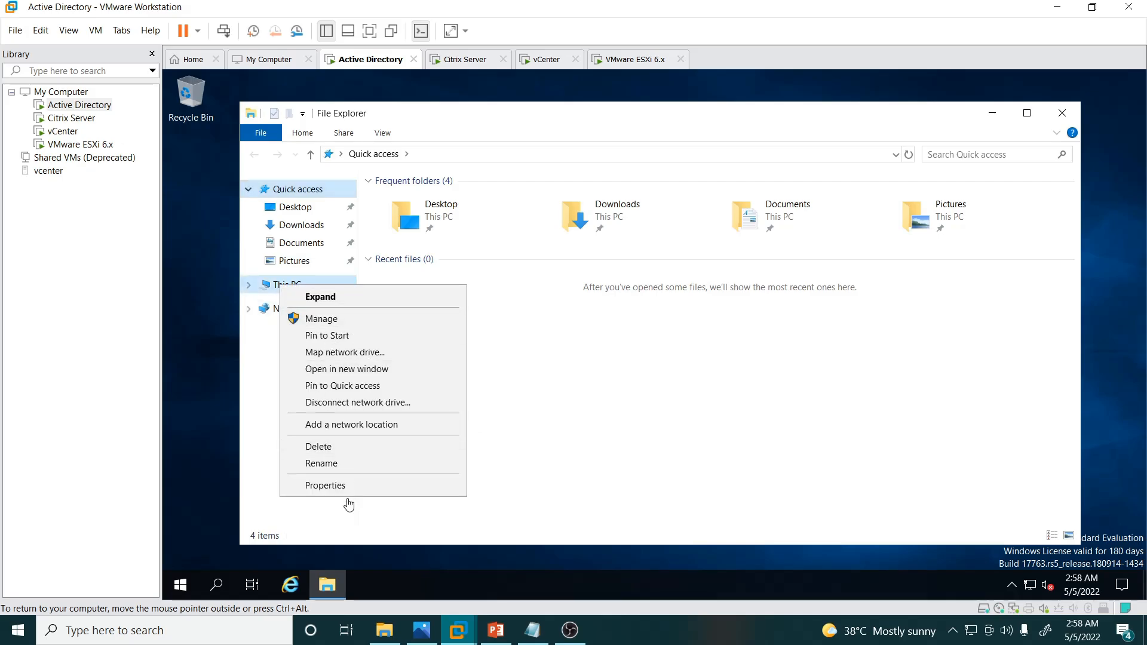
pyautogui.click(326, 486)
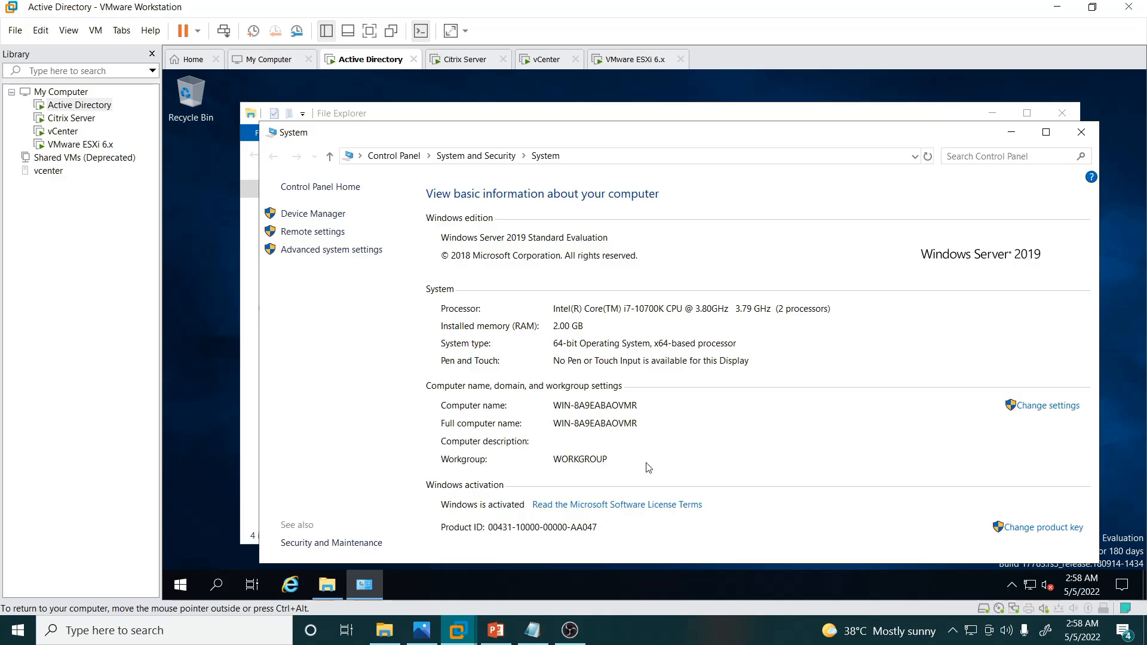
pyautogui.click(422, 631)
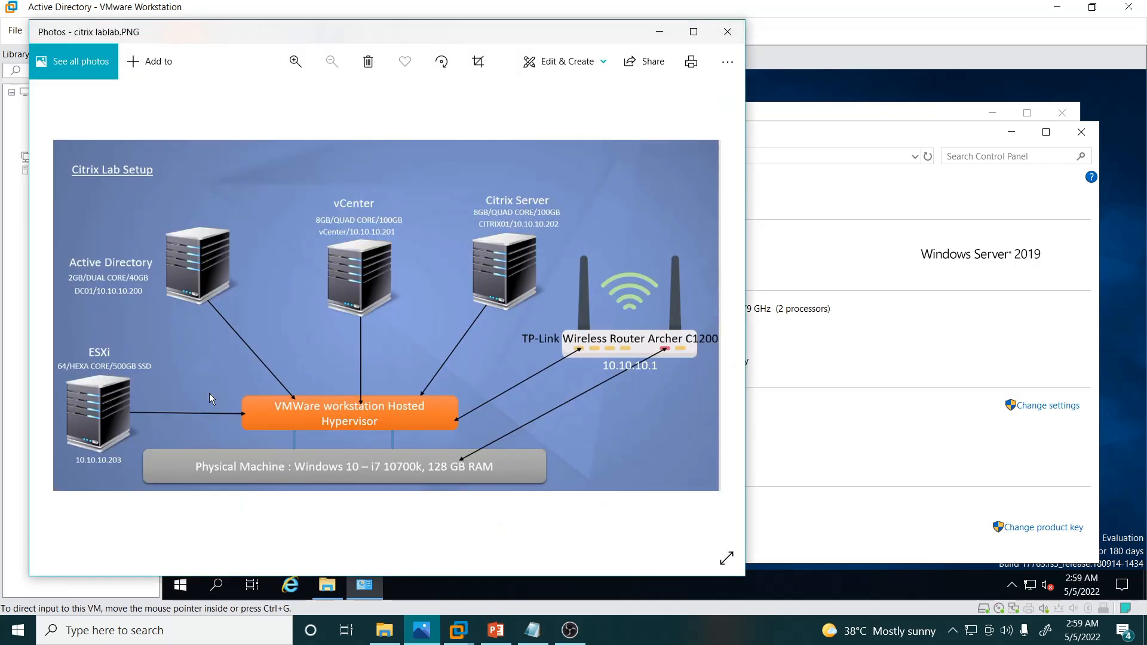
pyautogui.click(750, 374)
pyautogui.click(1042, 406)
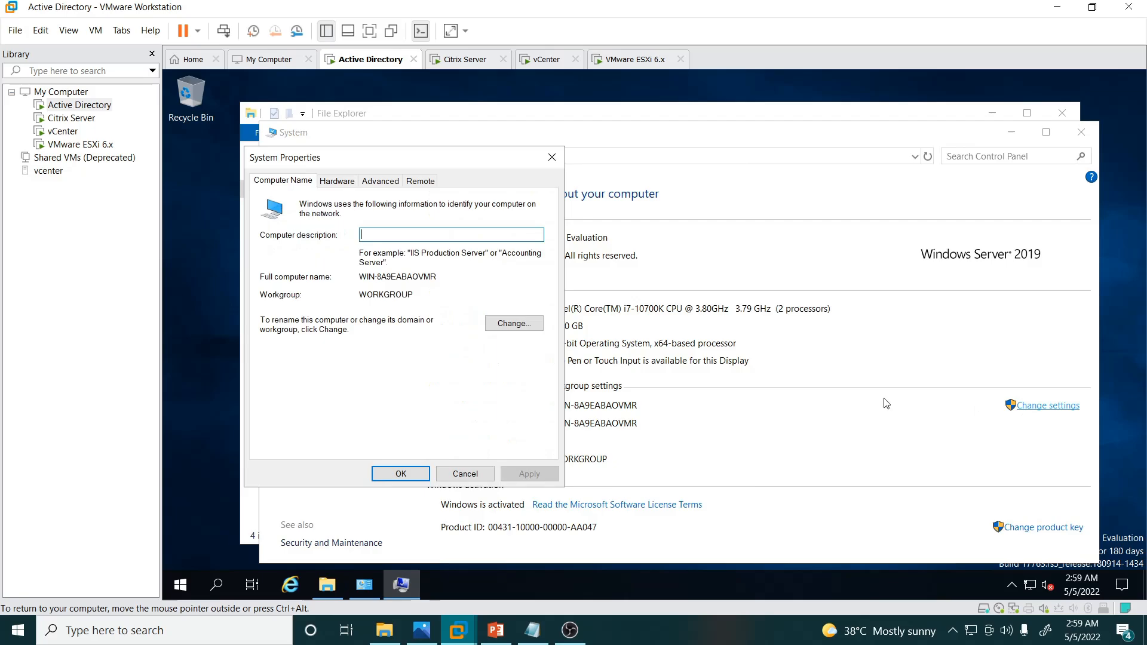
# Step: Change the computer name to DC01 and restart the VM now
pyautogui.click(515, 324)
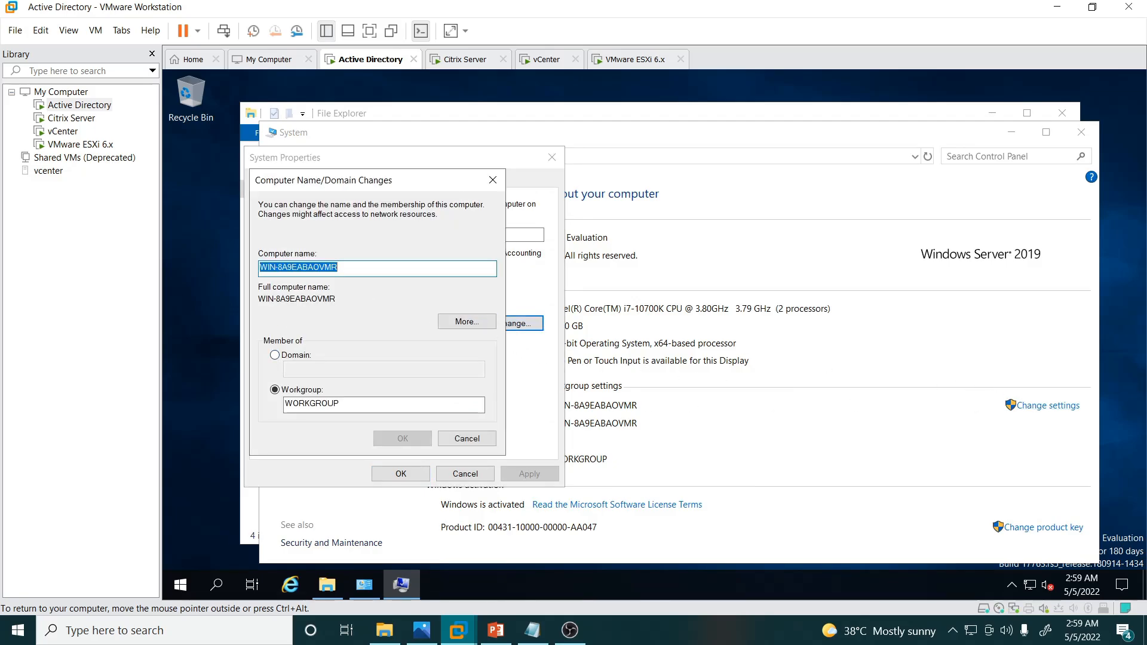
pyautogui.press('BackSpace')
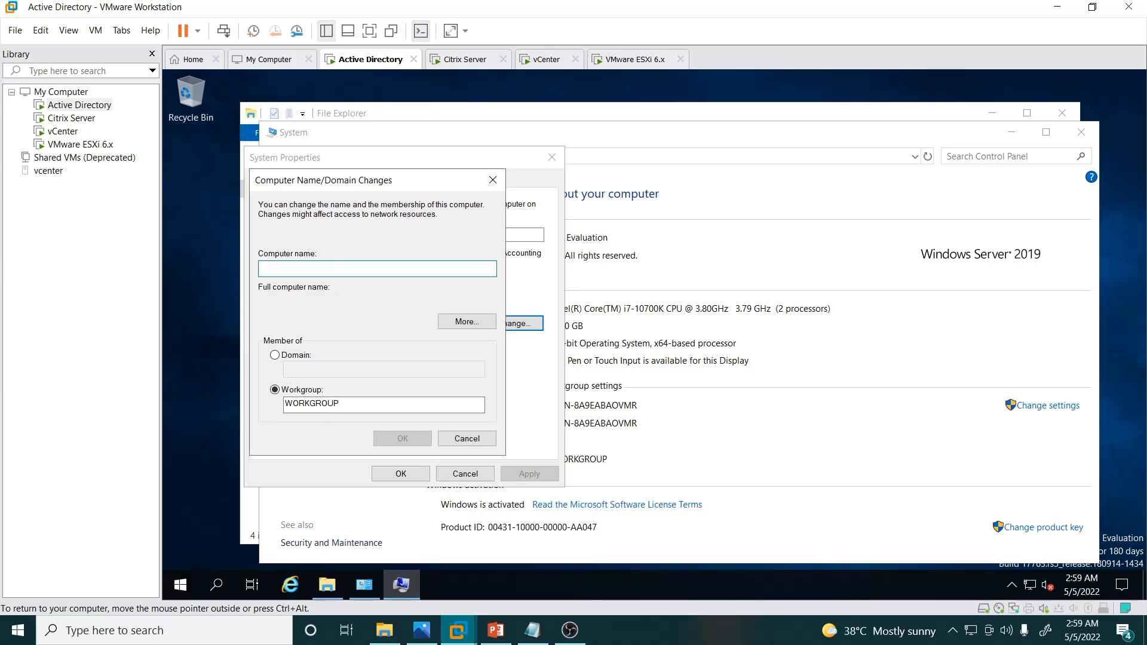
pyautogui.write('DC')
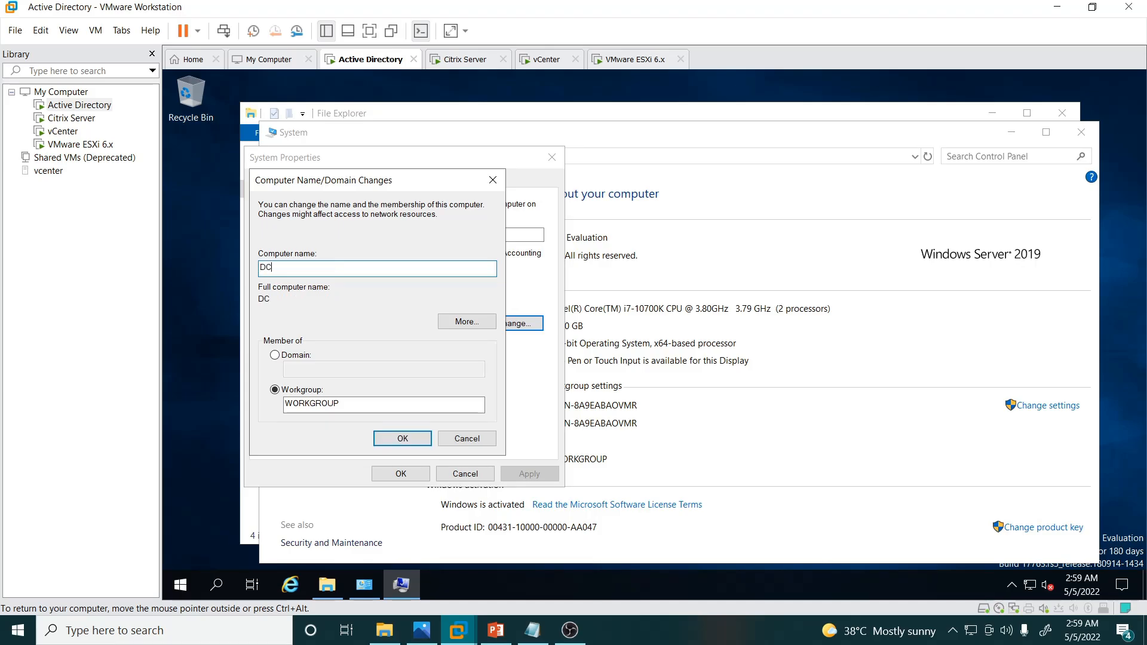
pyautogui.write('01')
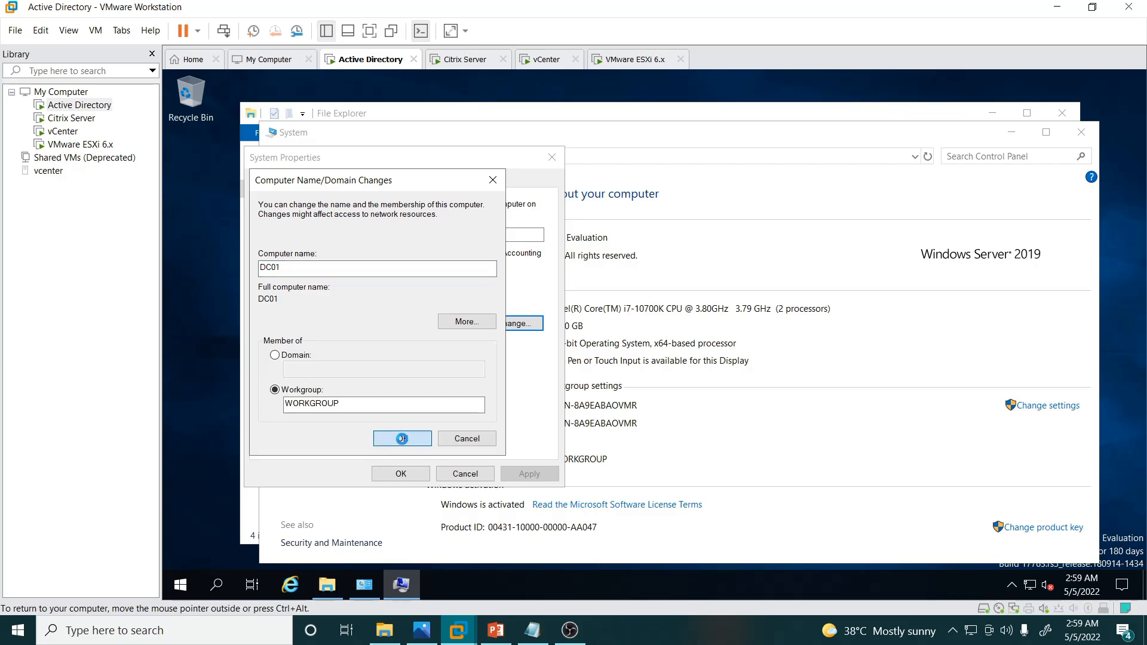
pyautogui.click(399, 440)
pyautogui.click(743, 349)
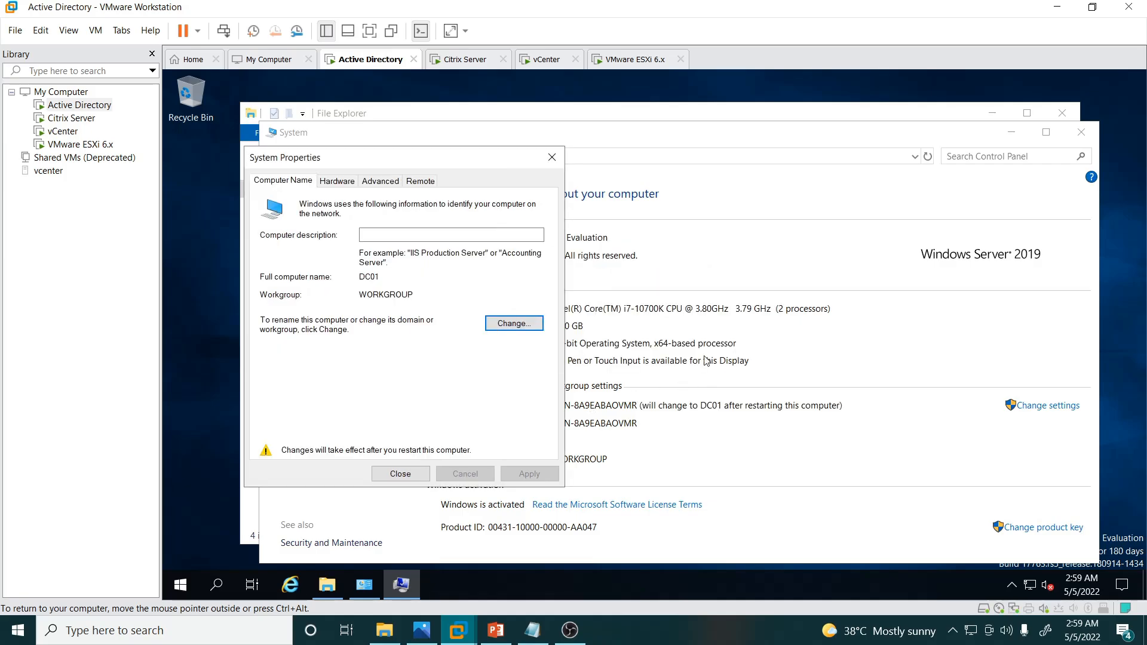
pyautogui.click(400, 473)
pyautogui.click(658, 341)
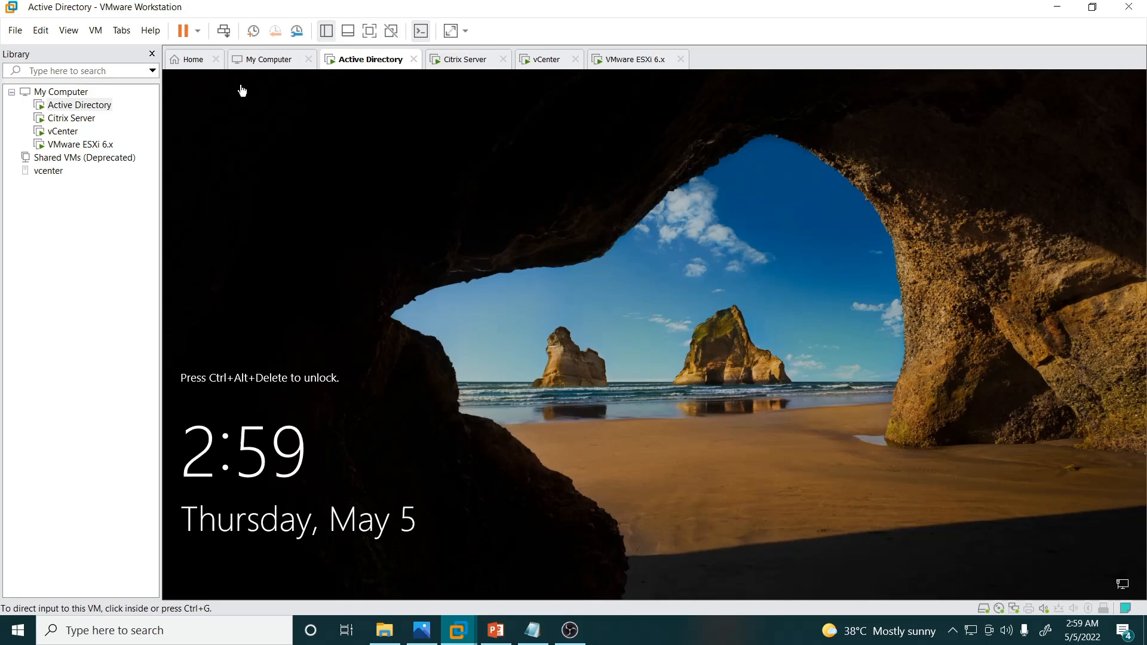
# Step: Sign in to the restarted VM as Administrator with the account password
pyautogui.click(224, 30)
pyautogui.click(589, 403)
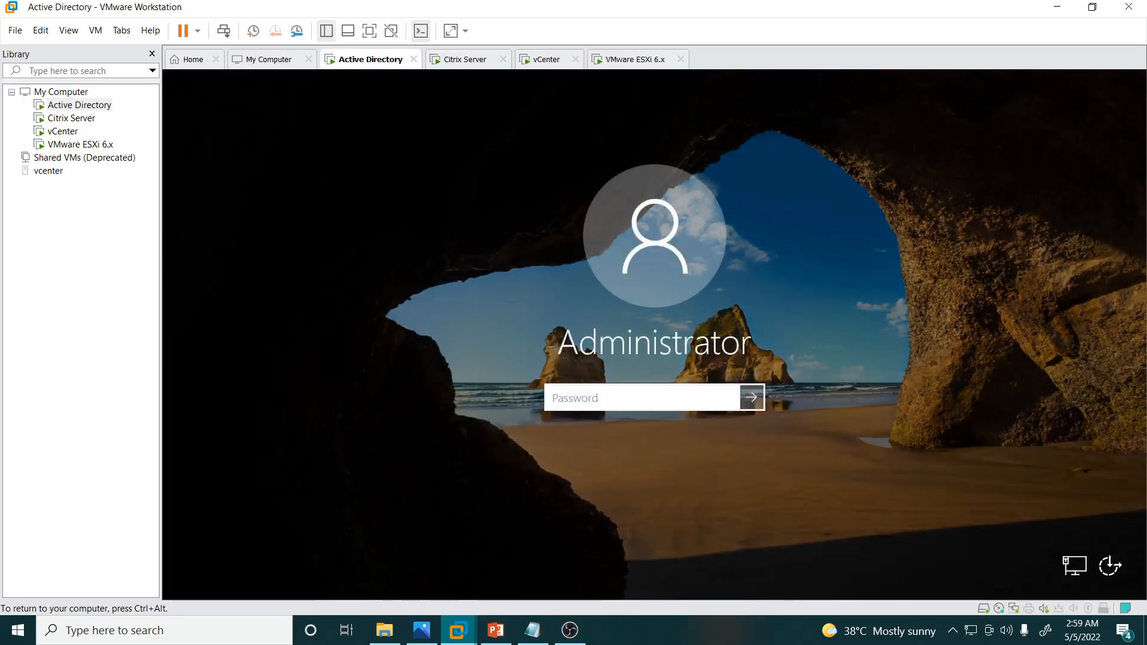
pyautogui.write('•••')
pyautogui.press('BackSpace')
pyautogui.press('BackSpace')
pyautogui.press('BackSpace')
pyautogui.write('••••••••••')
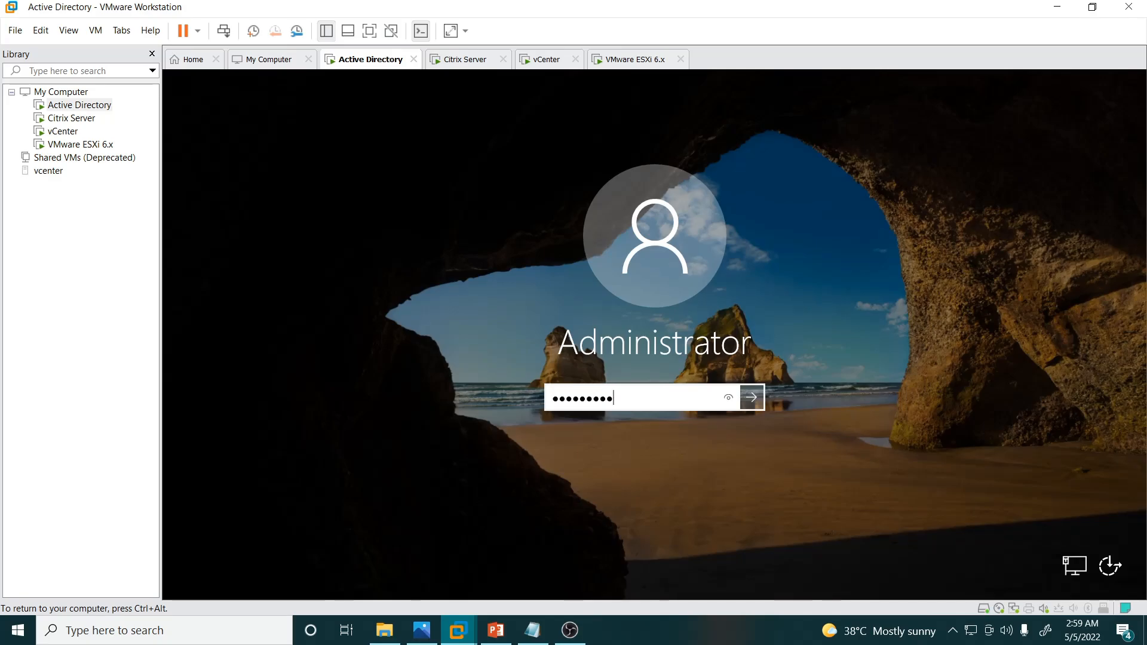
pyautogui.press('Return')
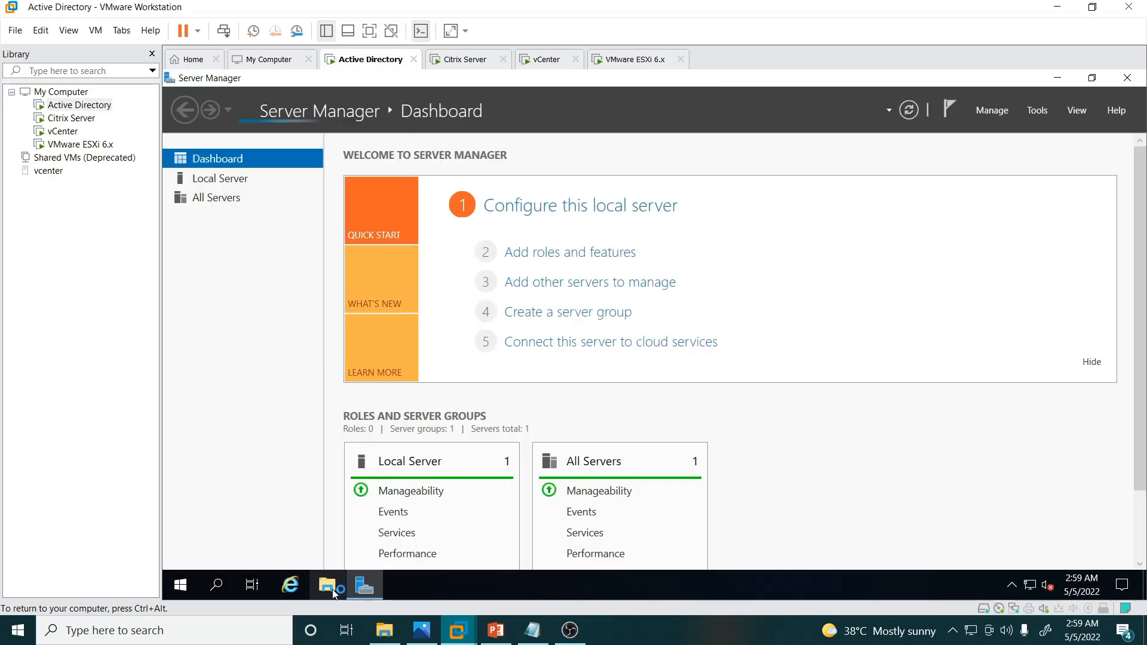
# Step: Open This PC's properties in File Explorer to check the computer name is DC01
pyautogui.click(327, 585)
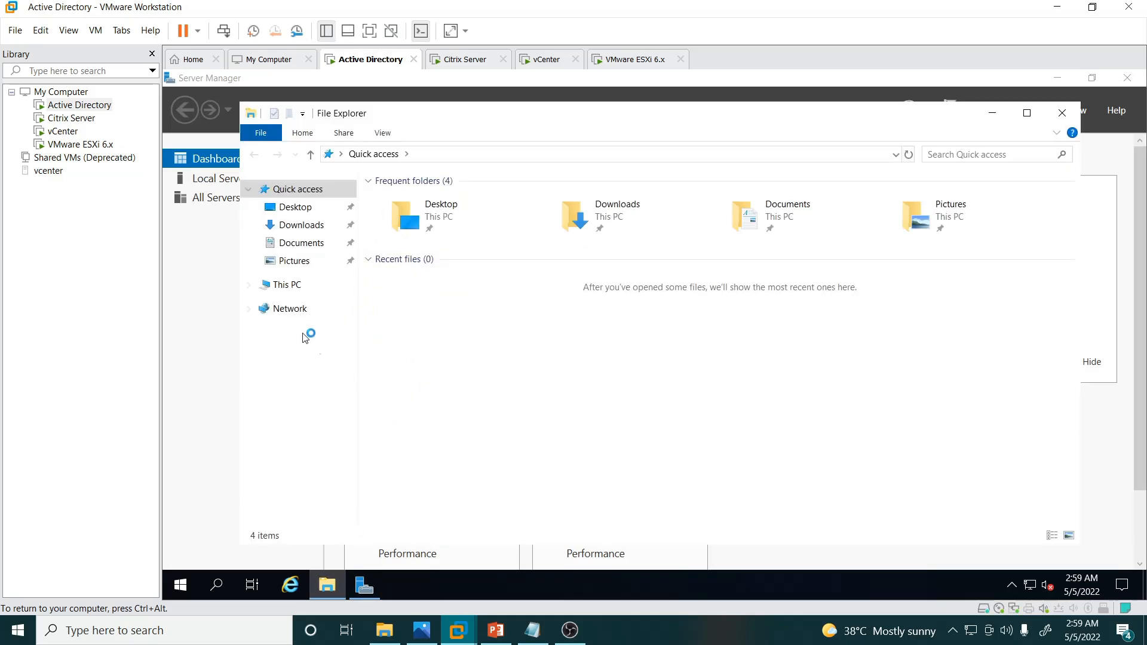
pyautogui.rightClick(287, 278)
pyautogui.rightClick(281, 286)
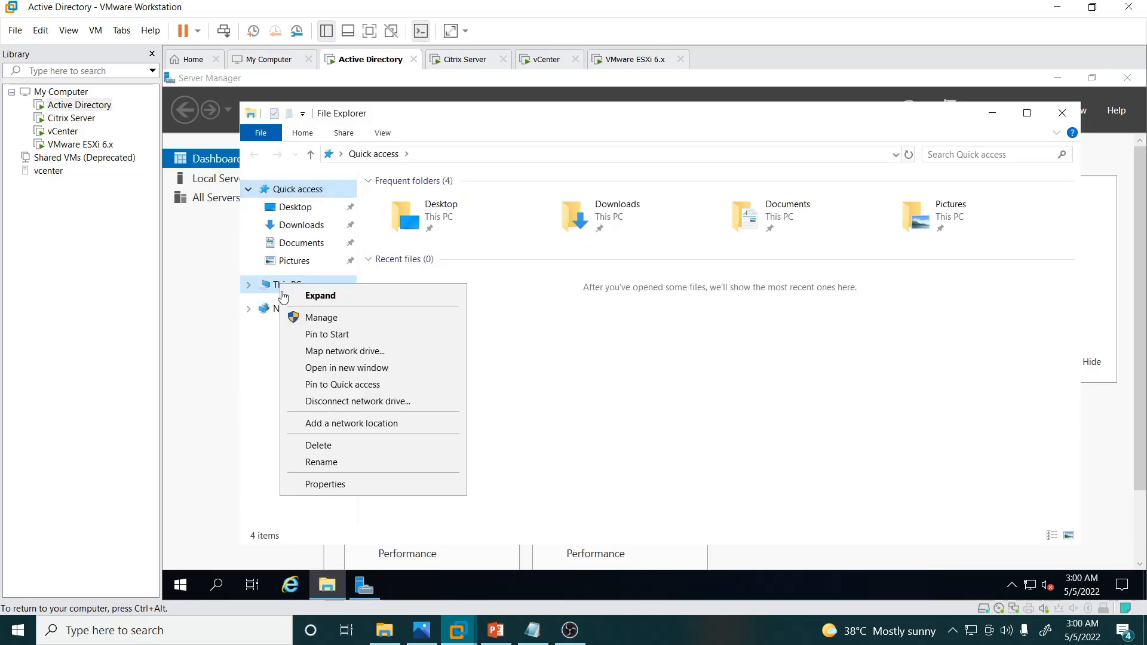
pyautogui.click(326, 481)
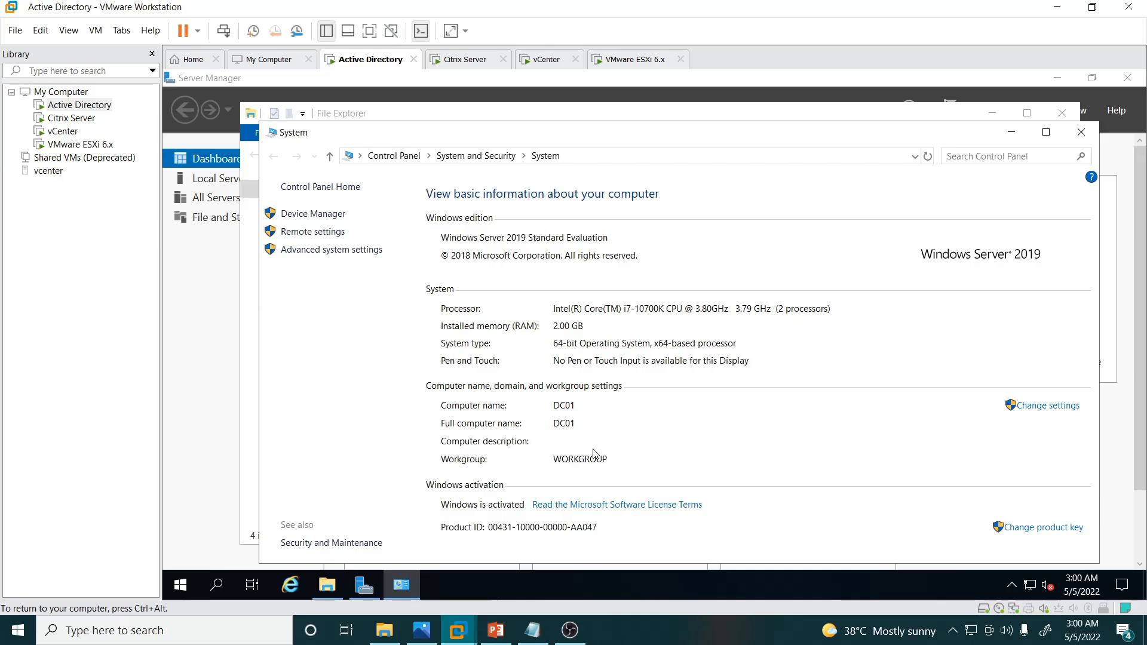
# Step: Open the Ethernet0 adapter's IPv4 properties via ncpa.cpl
pyautogui.click(591, 156)
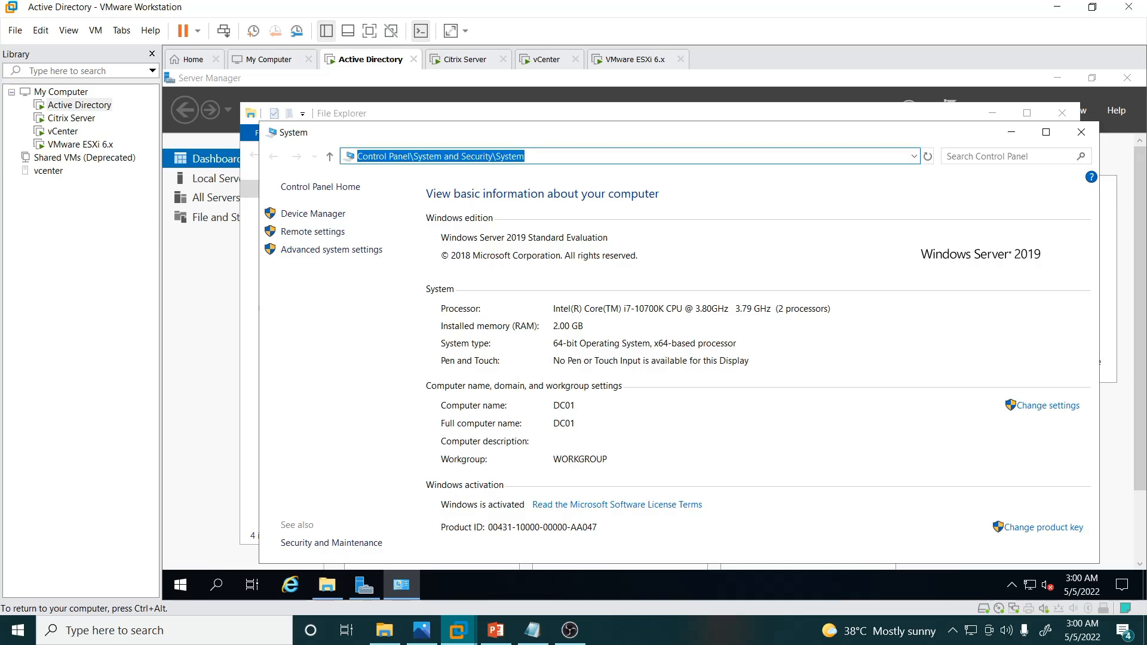
pyautogui.write('ncpa')
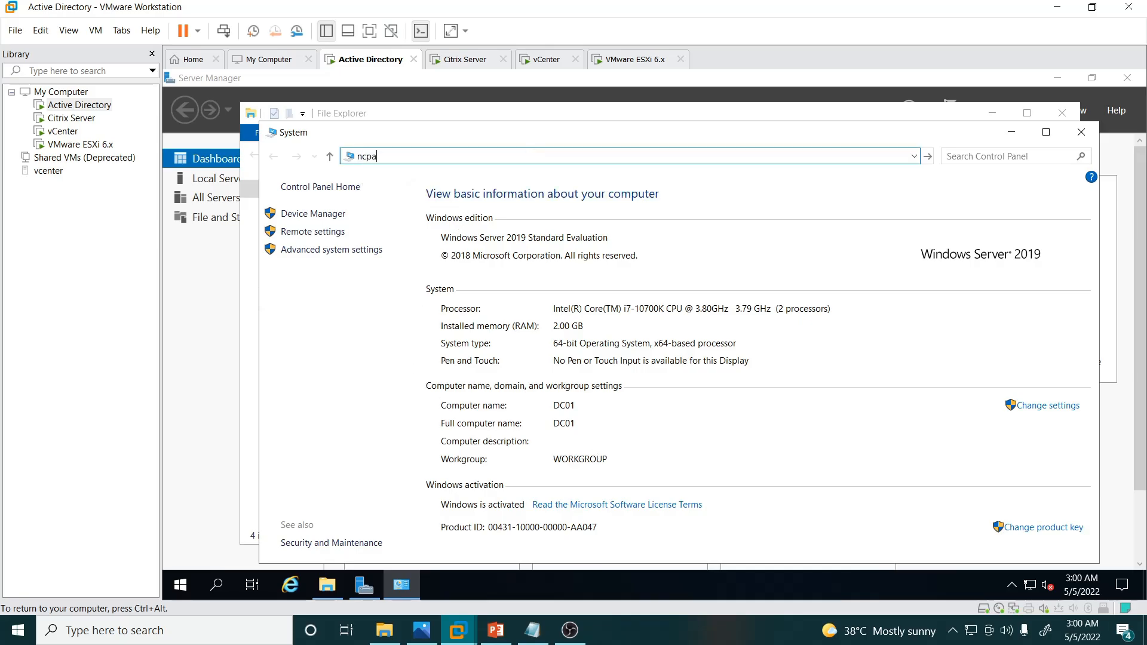
pyautogui.write('.cpl')
pyautogui.press('Return')
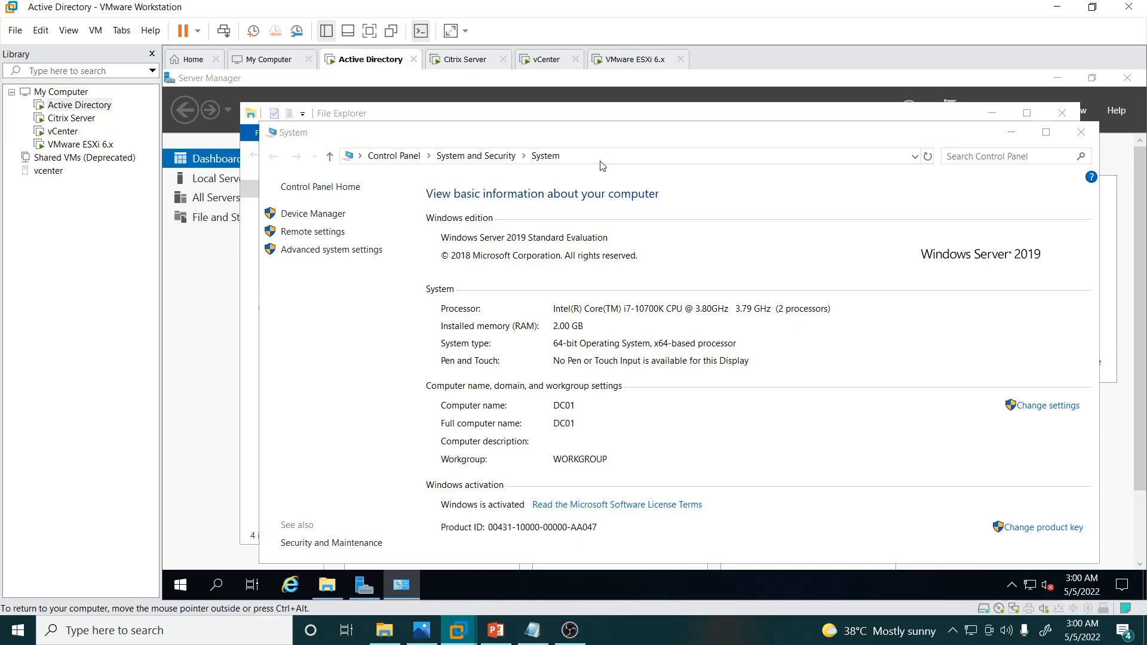
pyautogui.click(326, 220)
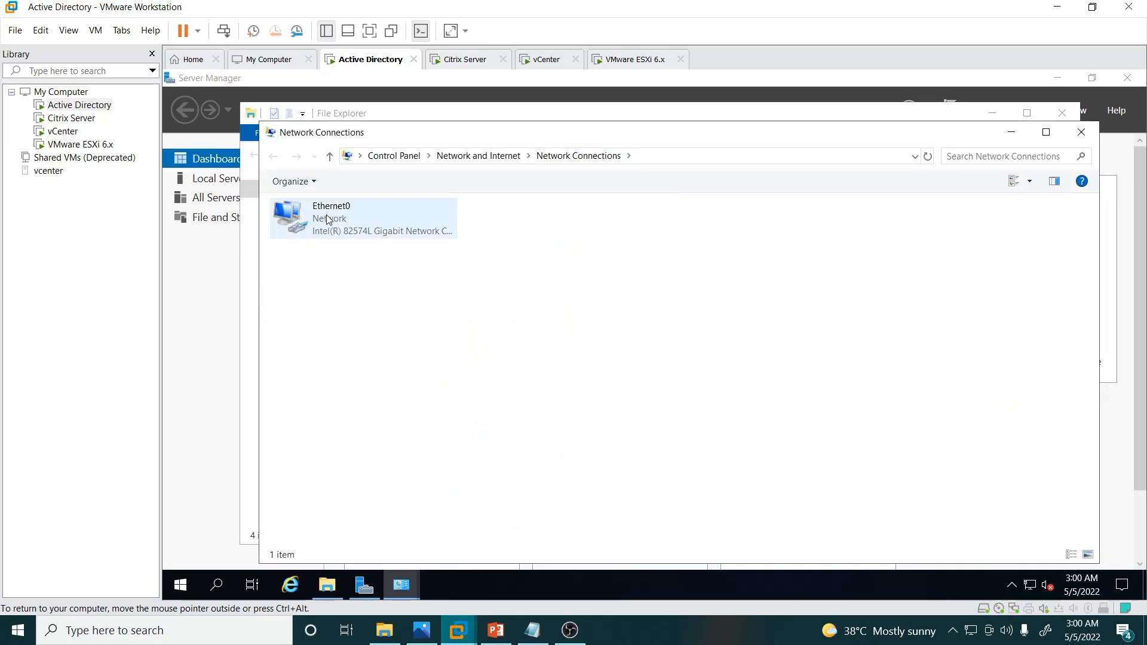
pyautogui.rightClick(328, 220)
pyautogui.click(361, 361)
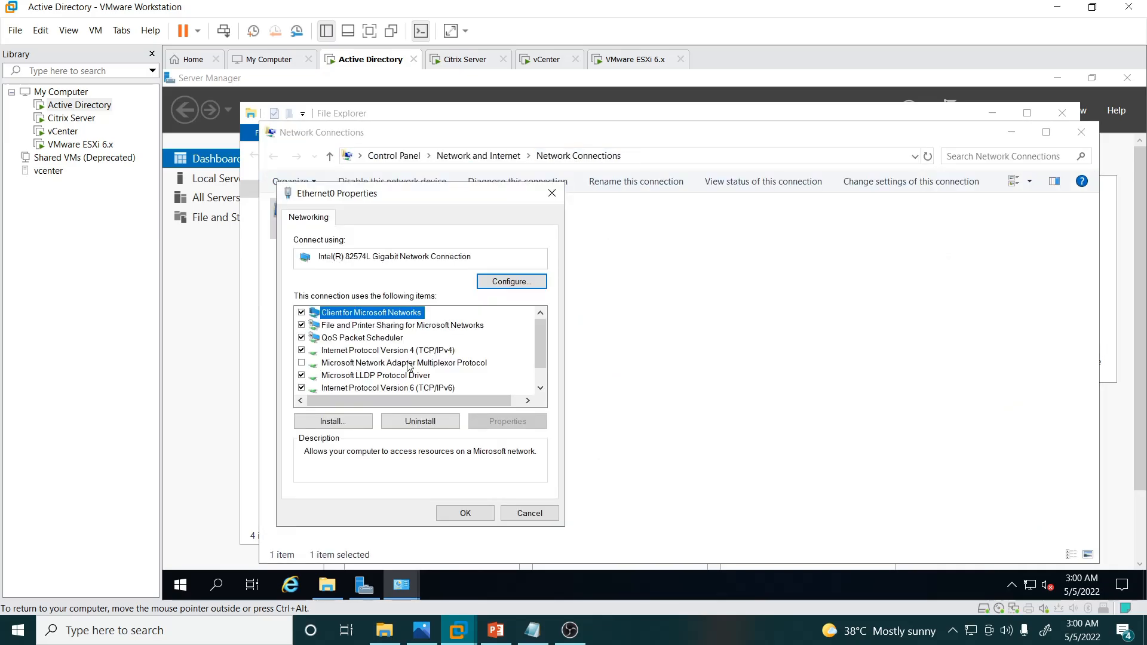
pyautogui.doubleClick(416, 351)
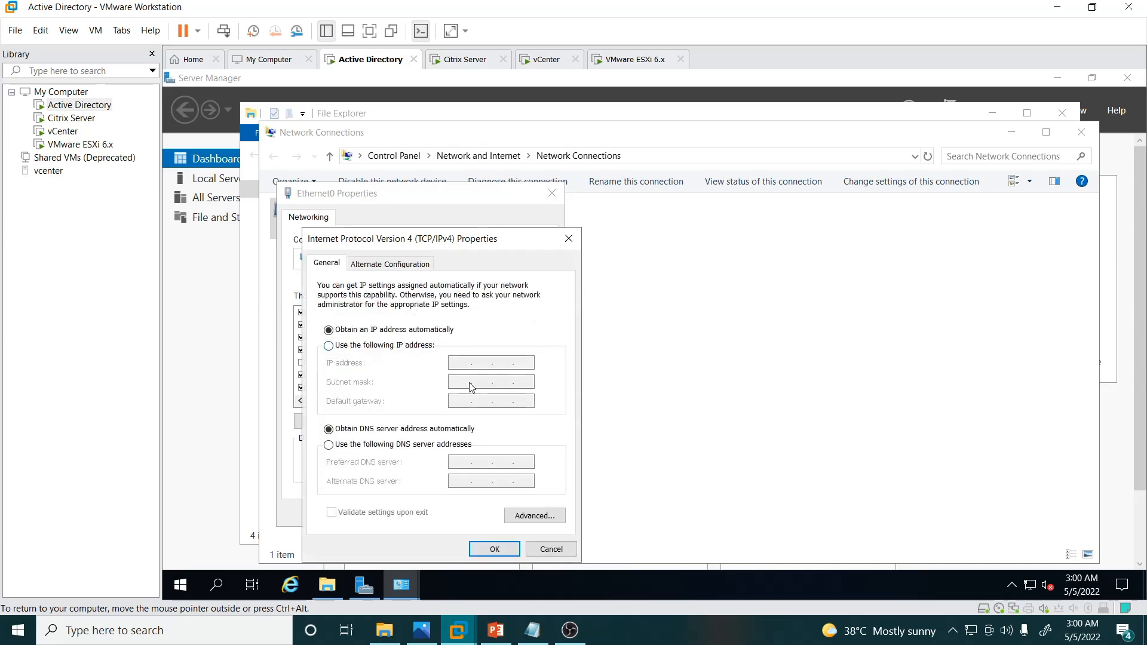
# Step: Run ipconfig in a command prompt to show the current address 10.10.10.176, checking the lab diagram
pyautogui.press('super+r')
pyautogui.write('cmd')
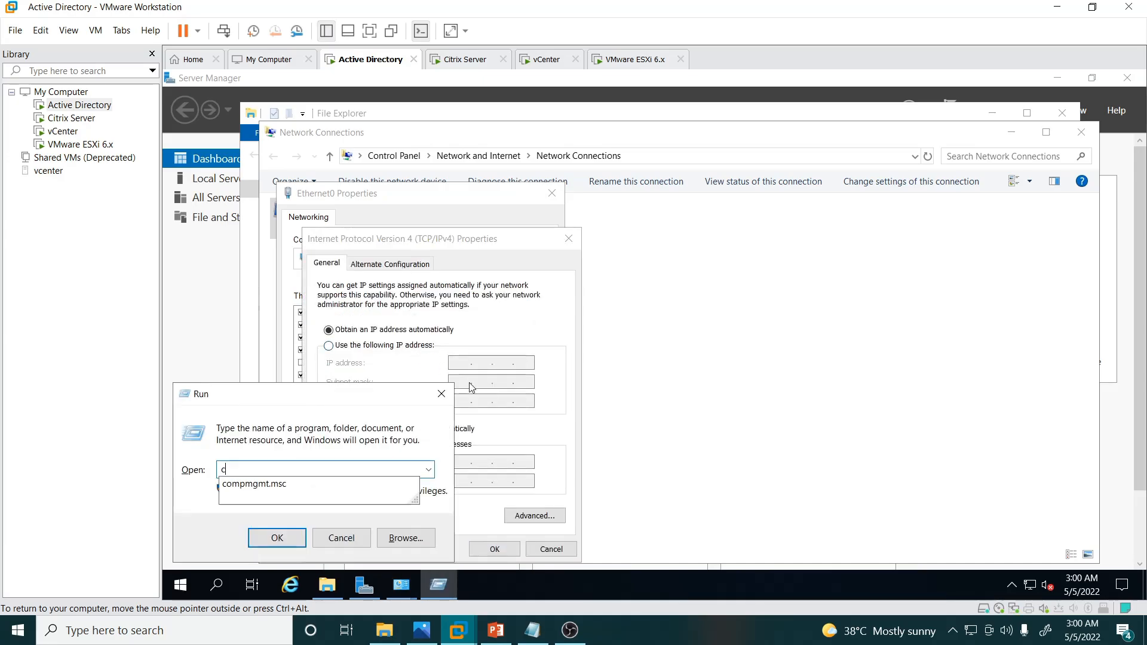
pyautogui.press('Return')
pyautogui.write('ipconfig')
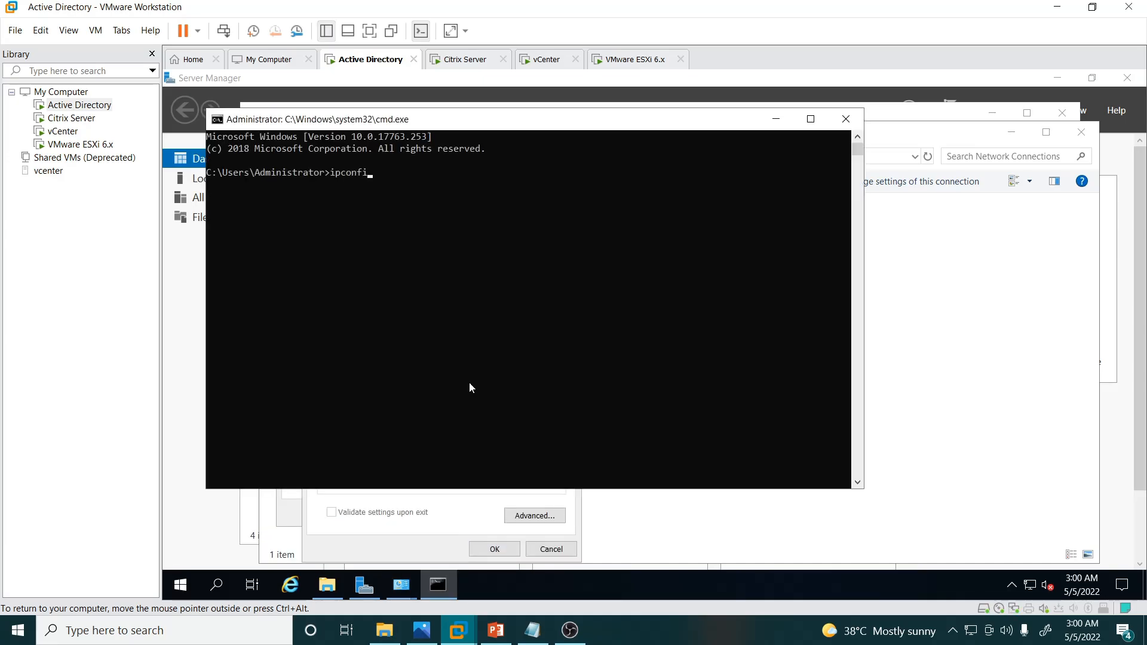
pyautogui.press('Return')
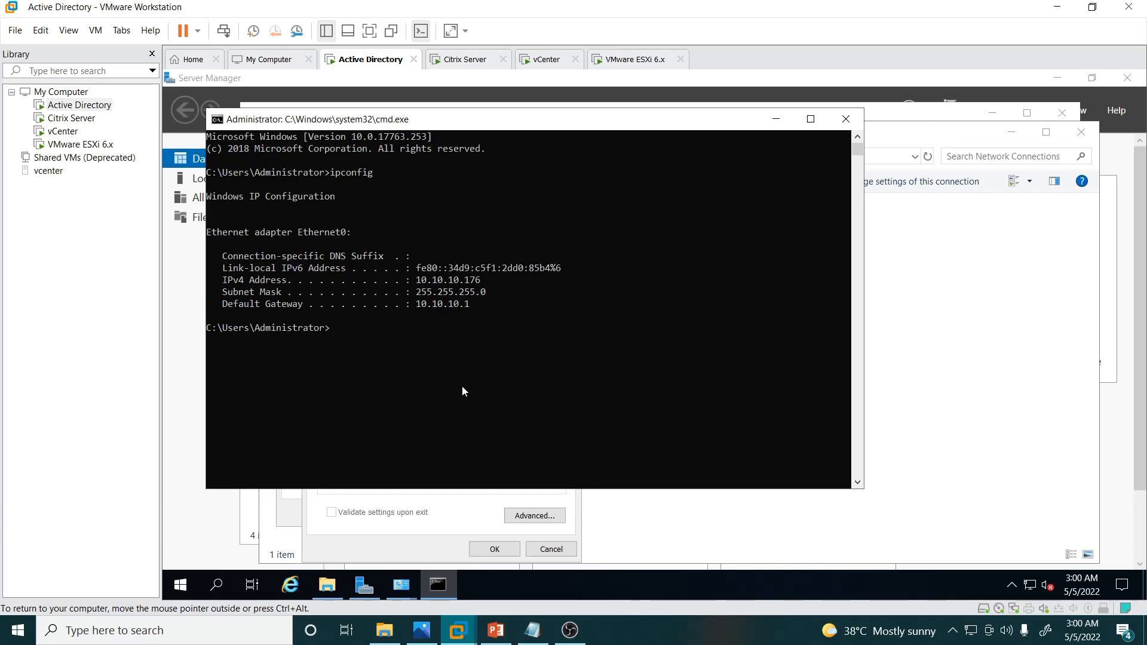
pyautogui.click(422, 630)
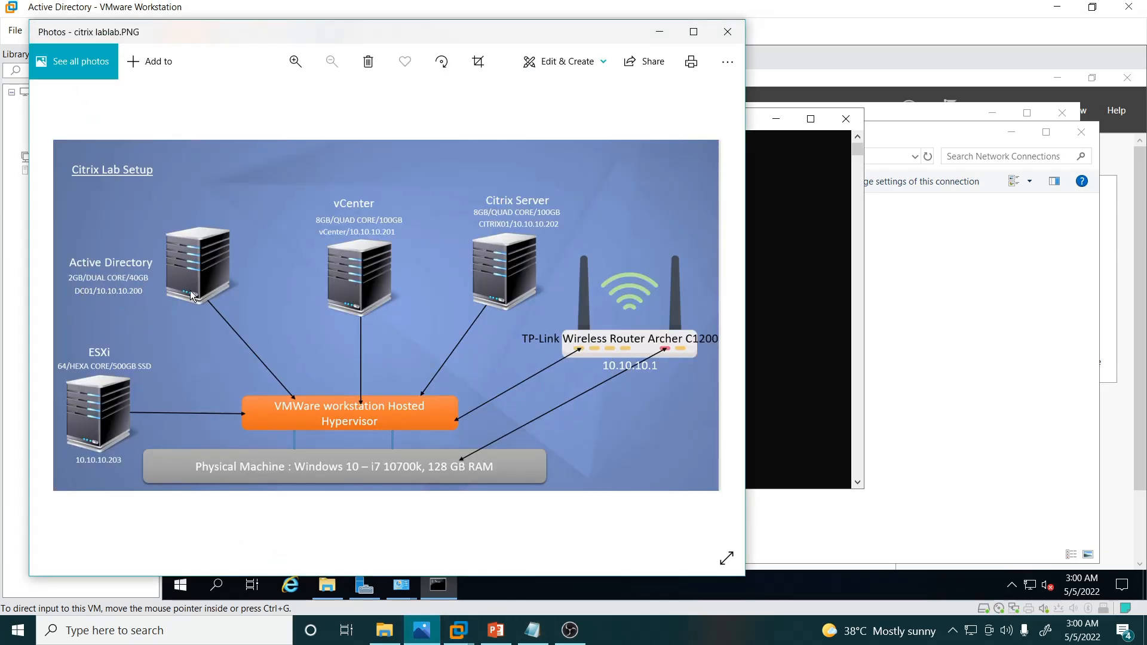
pyautogui.click(659, 32)
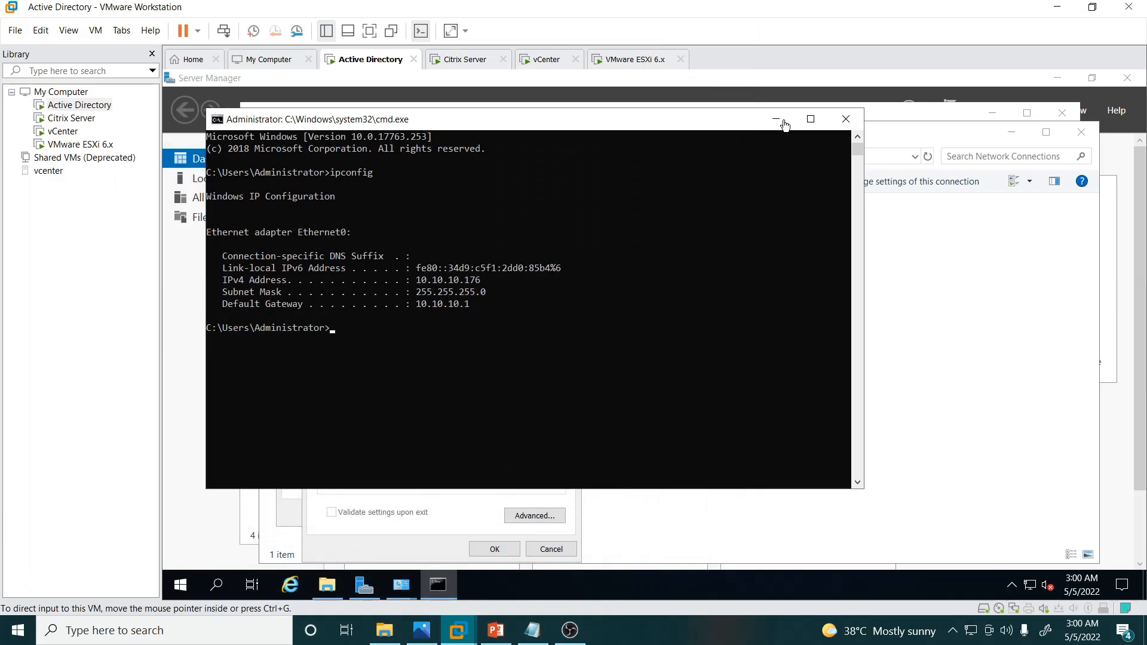
# Step: Switch IPv4 to a manual address and enter IP 10.10.10.200
pyautogui.click(367, 540)
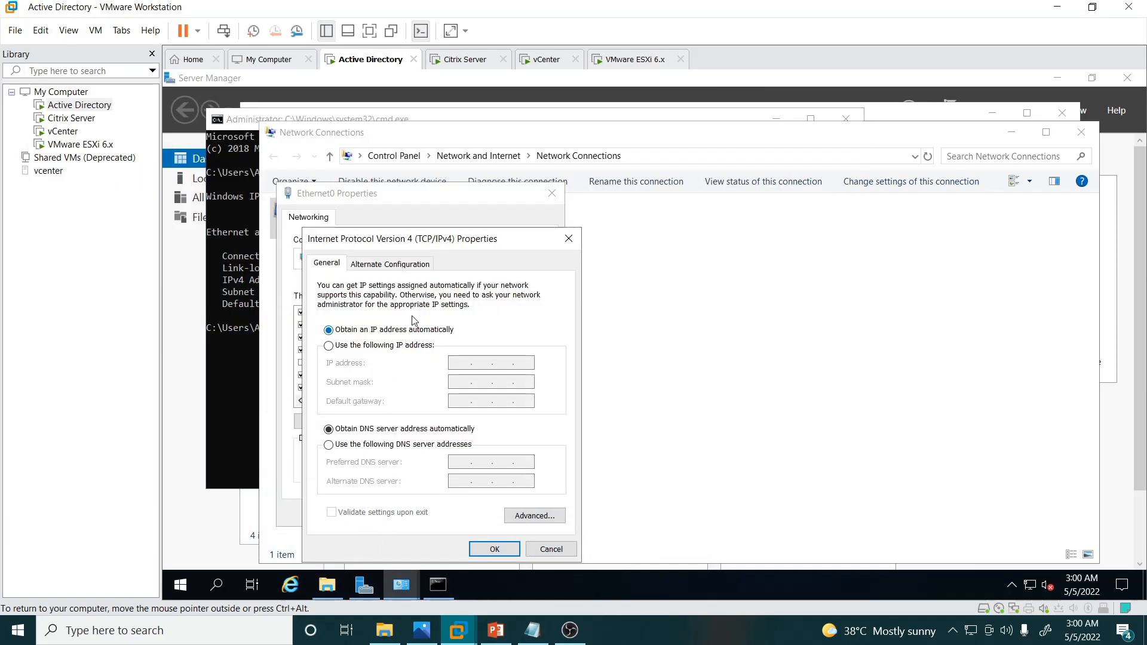
pyautogui.click(364, 346)
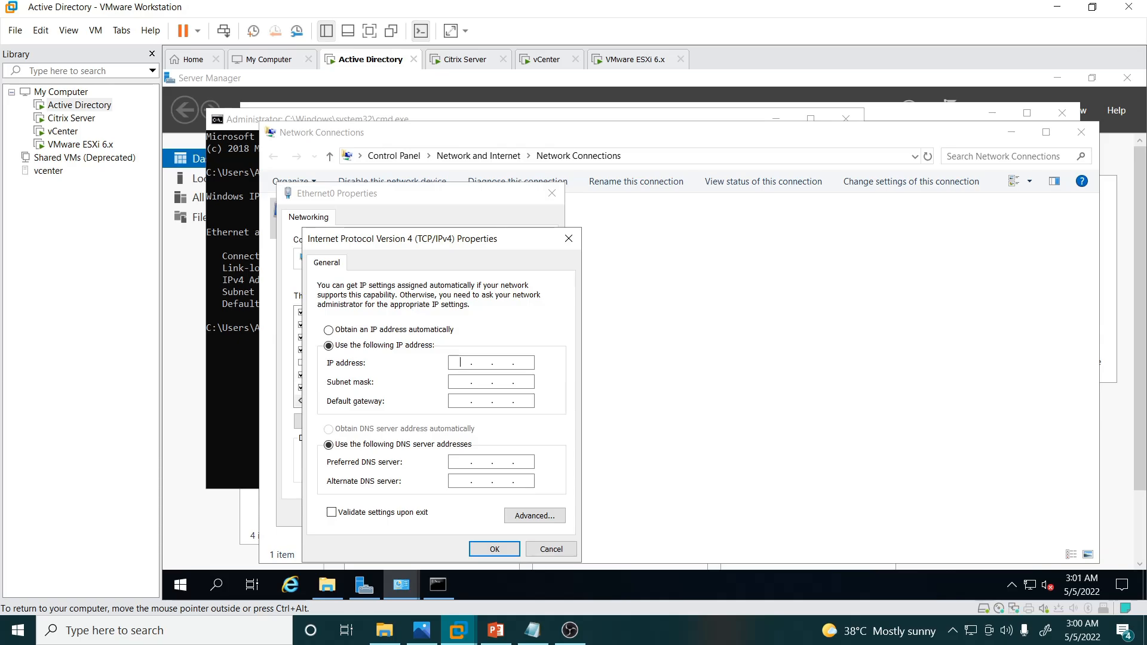
pyautogui.write('10 . 1')
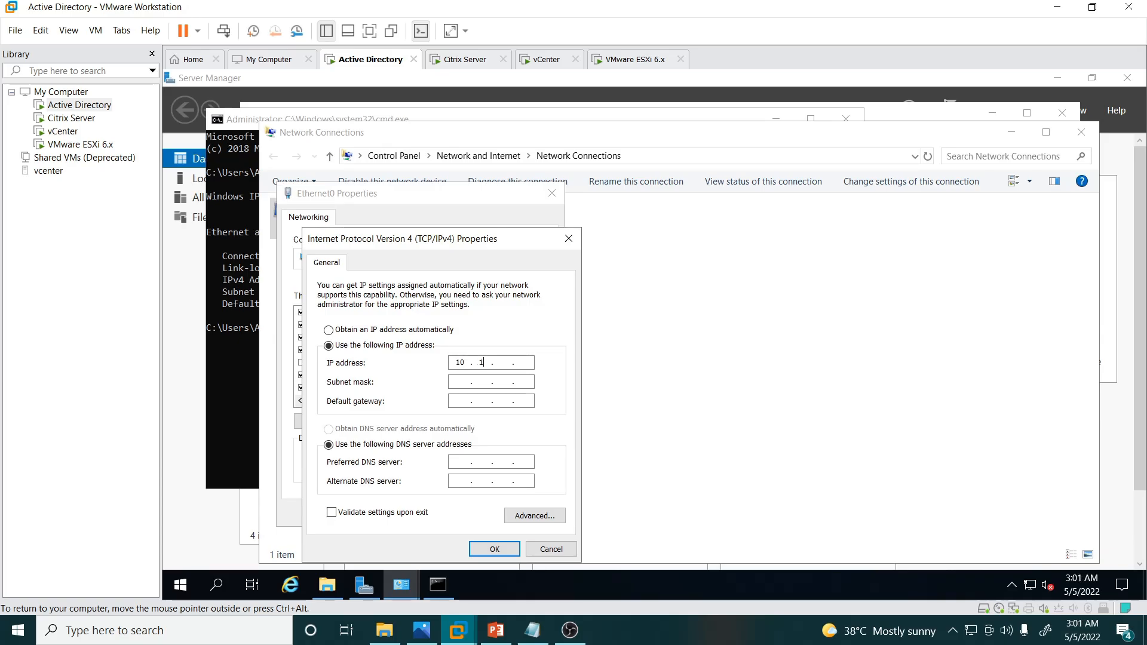
pyautogui.write('0 . 200')
pyautogui.press('Tab')
pyautogui.press('Tab')
# Step: Enter gateway 10.10.10.1 and preferred DNS server 10.1.10.200 after checking the lab diagram
pyautogui.click(422, 630)
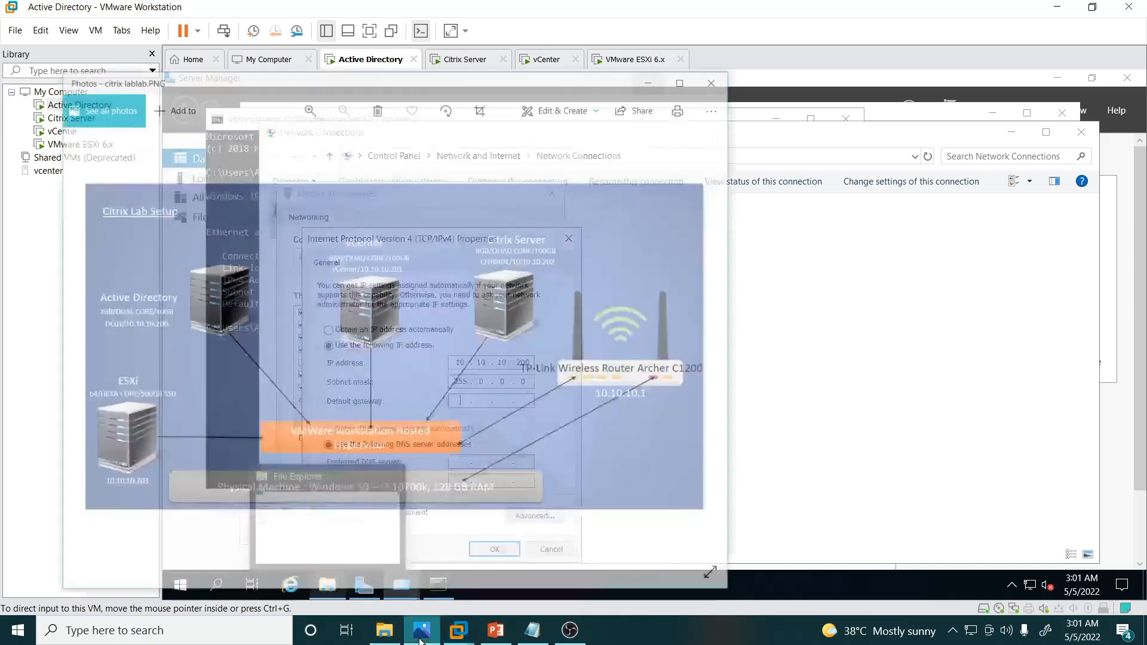
pyautogui.click(835, 386)
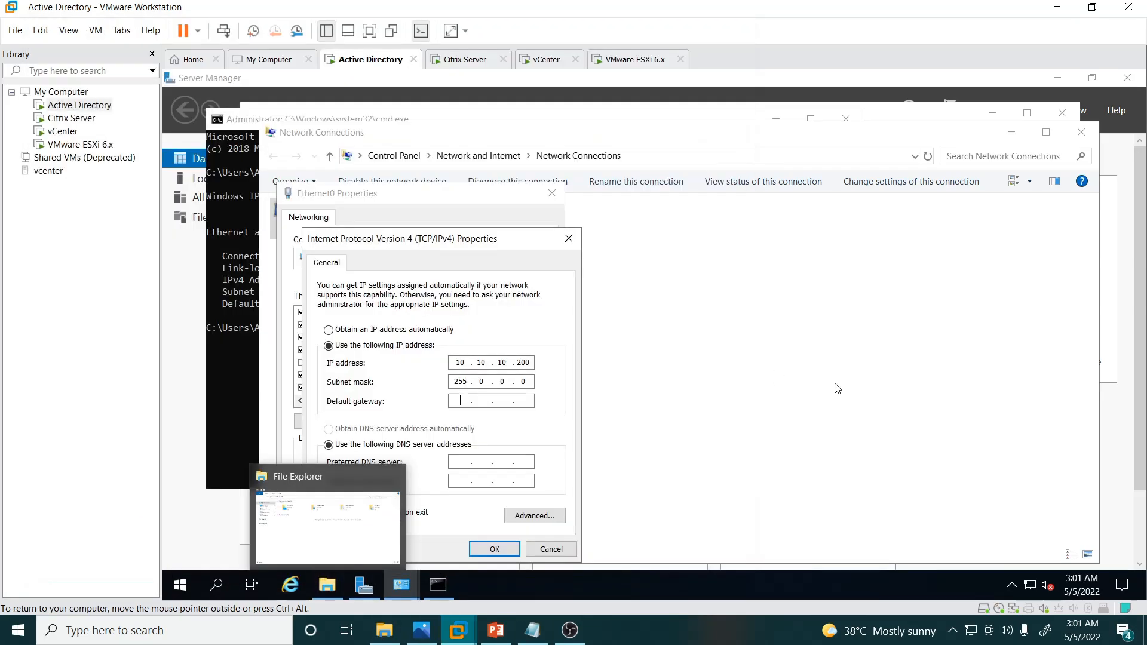
pyautogui.write('10.10')
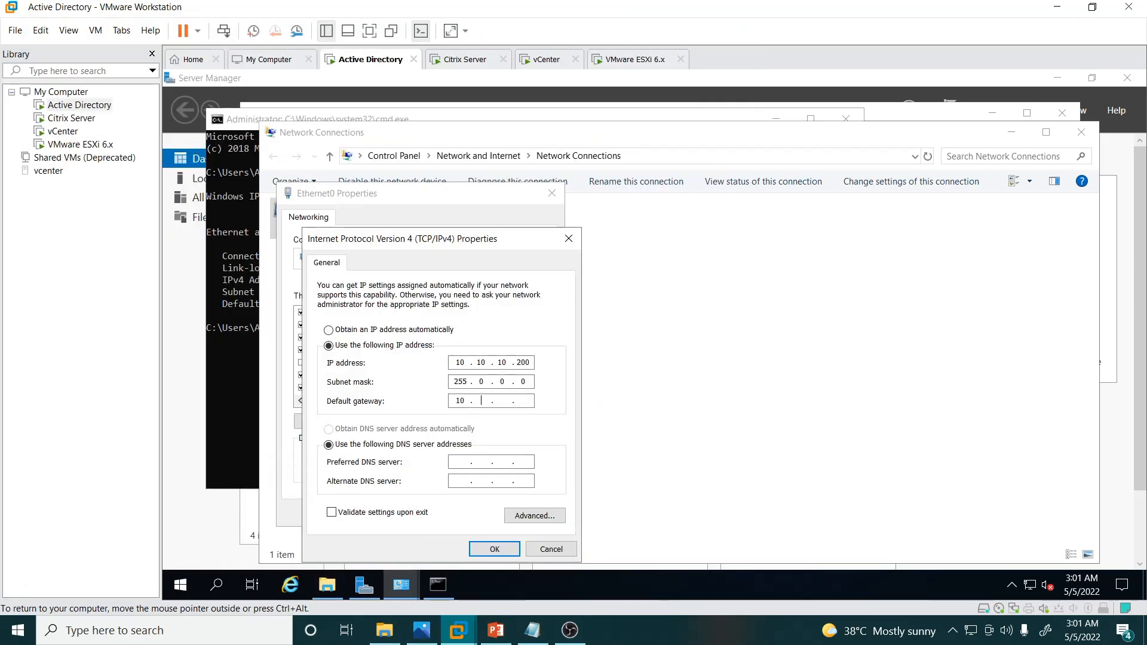
pyautogui.write('.10.1')
pyautogui.click(460, 462)
pyautogui.write('0 . 1 . 10')
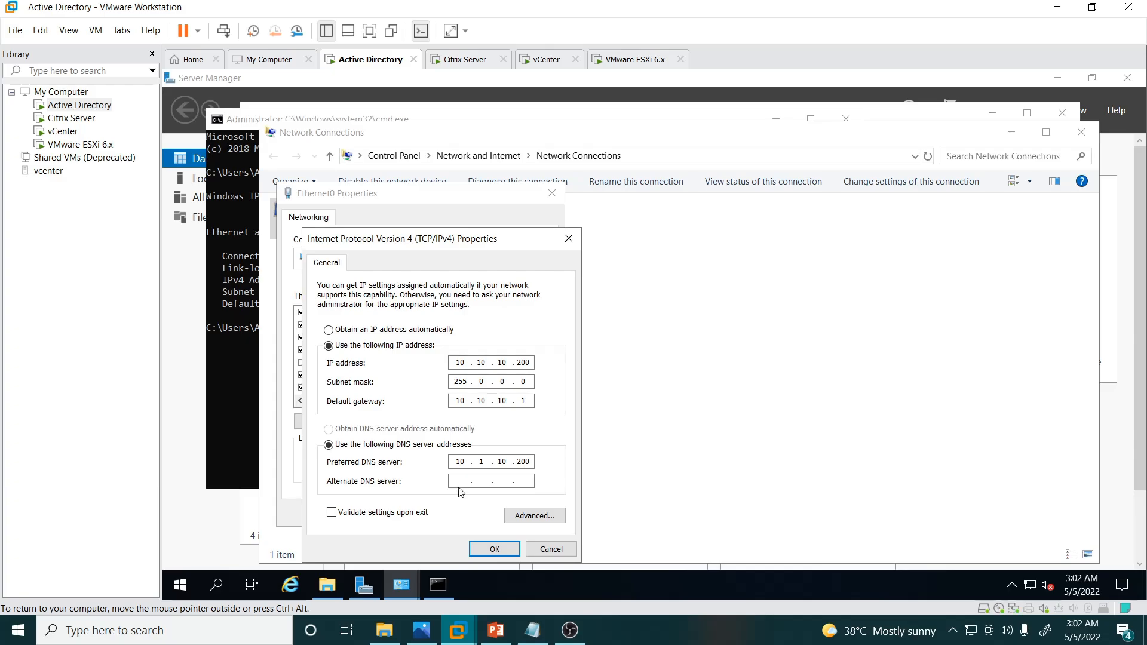
# Step: Confirm the new IPv4 settings, close the adapter properties, and refresh the connections list
pyautogui.click(479, 545)
pyautogui.click(467, 515)
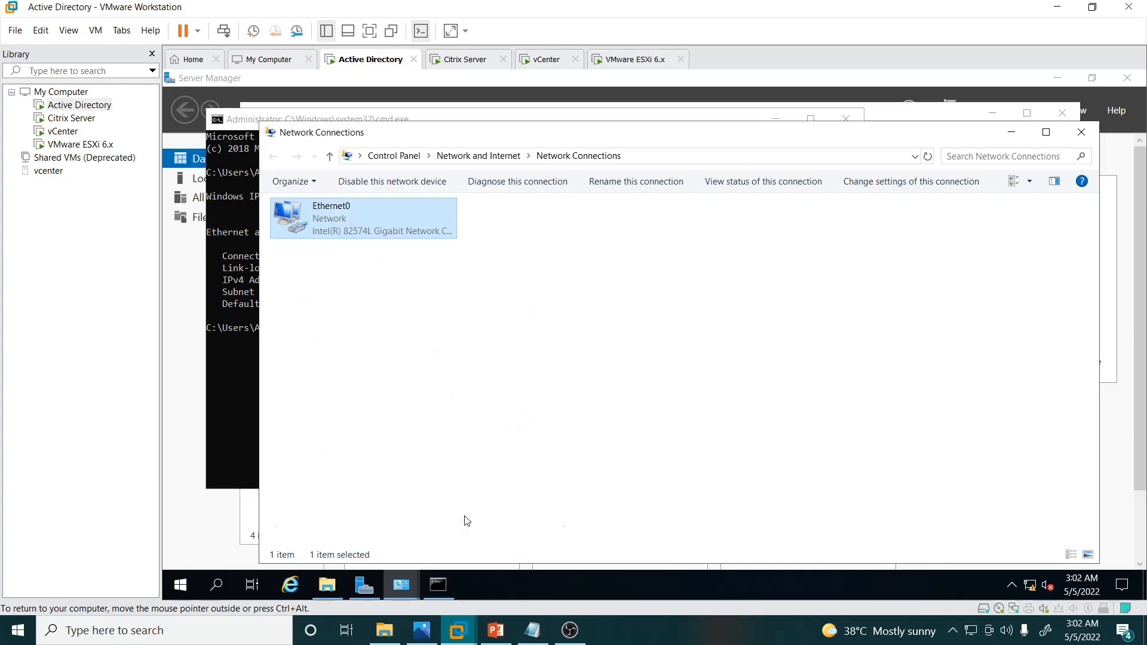
pyautogui.rightClick(512, 345)
pyautogui.click(538, 400)
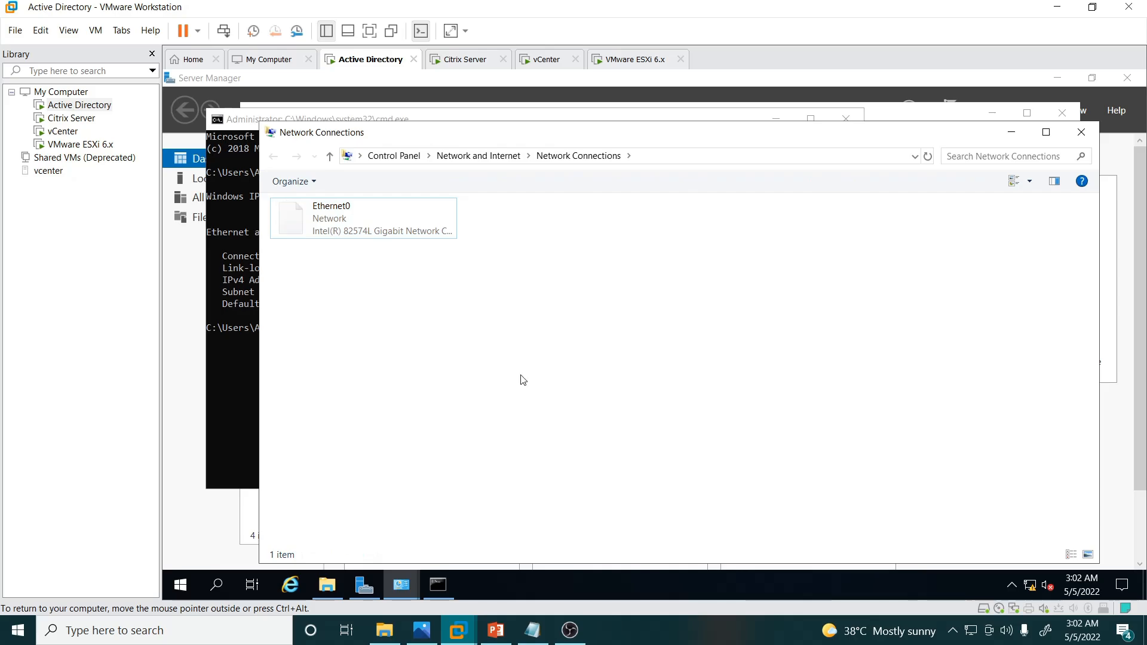
# Step: Disable and re-enable the Ethernet0 adapter, then return to the Server Manager dashboard
pyautogui.rightClick(327, 221)
pyautogui.press('Escape')
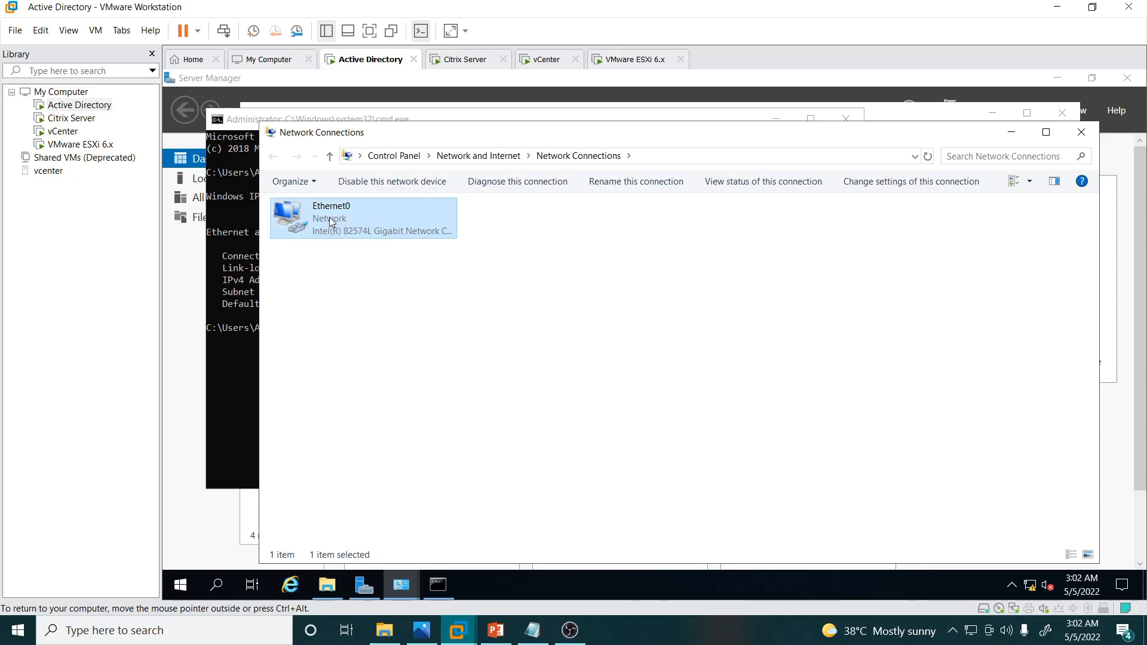
pyautogui.rightClick(349, 273)
pyautogui.click(379, 332)
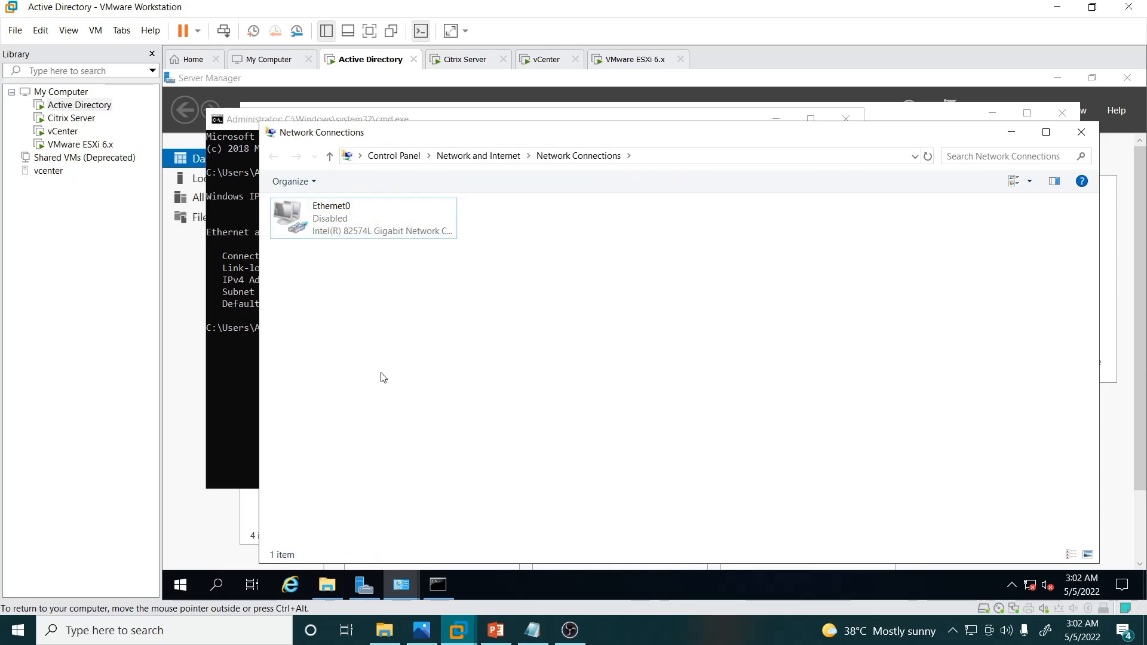
pyautogui.click(322, 229)
pyautogui.doubleClick(323, 230)
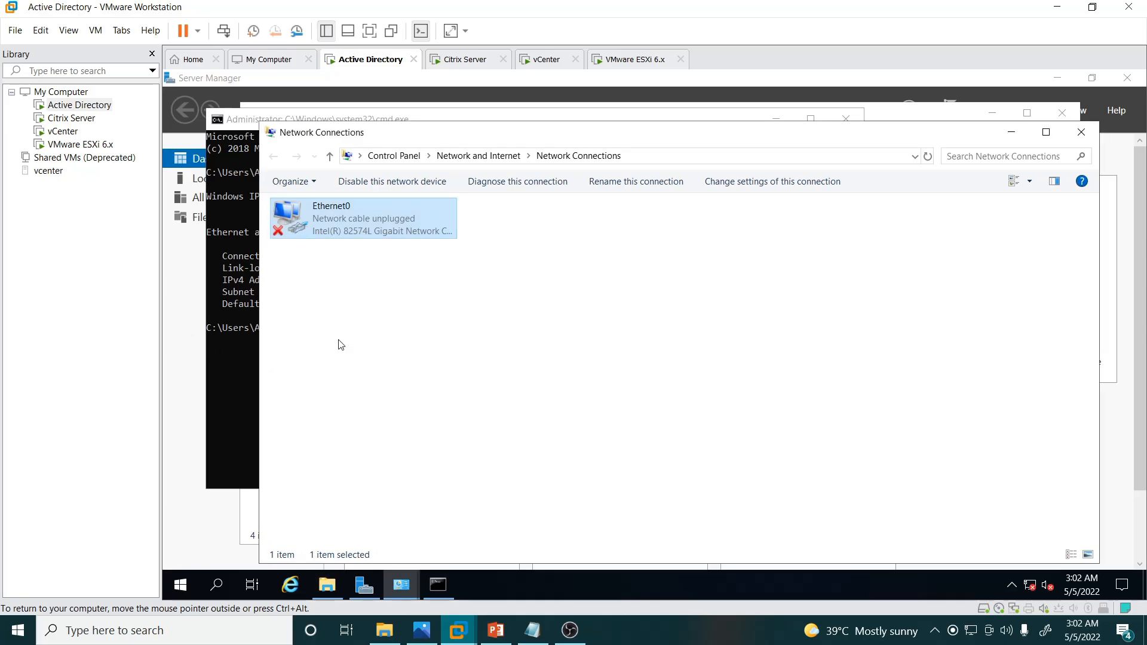
pyautogui.click(537, 353)
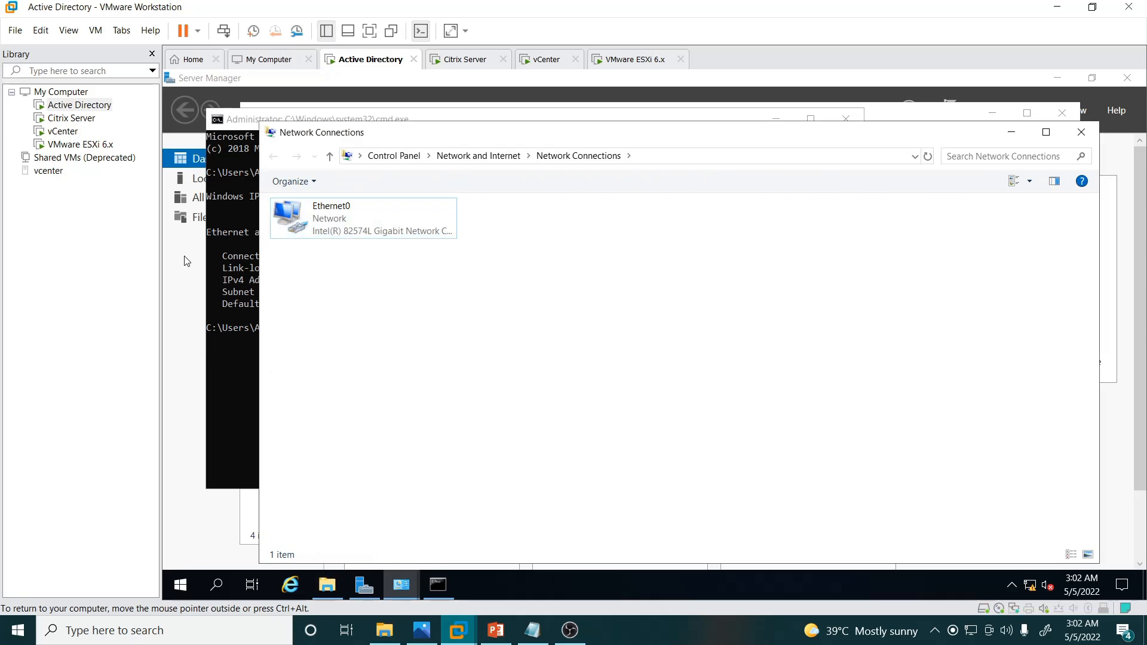
pyautogui.click(181, 277)
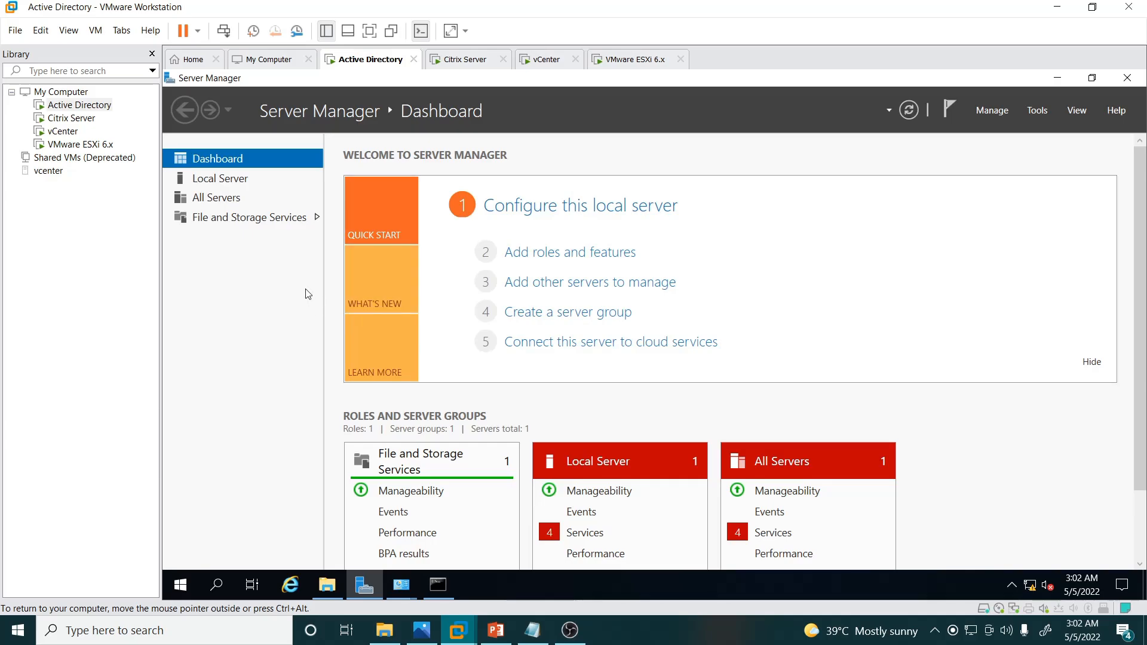
# Step: Install the Active Directory Domain Services role with its management tools on DC01 via Add Roles and Features
pyautogui.click(550, 257)
pyautogui.click(630, 531)
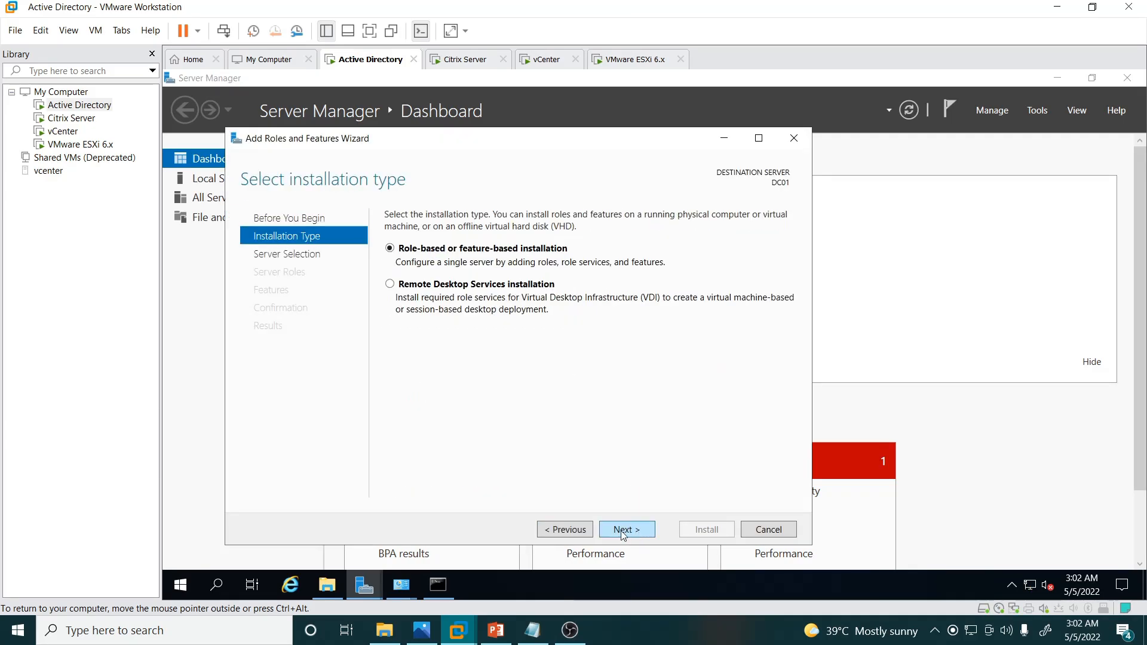
pyautogui.click(623, 531)
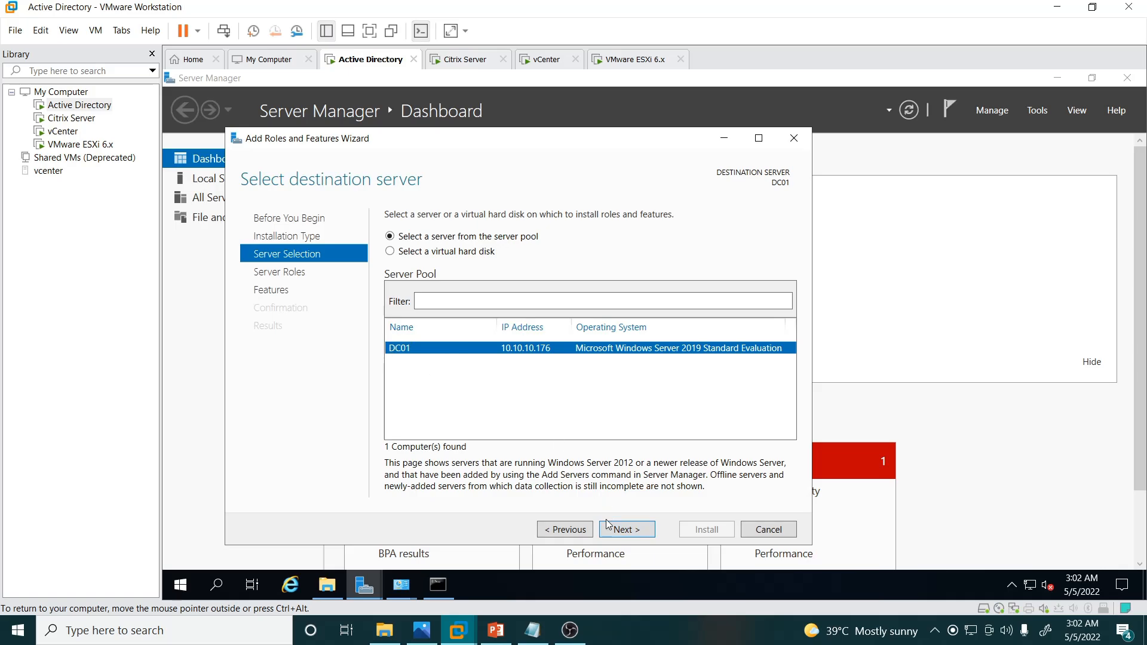
pyautogui.click(620, 531)
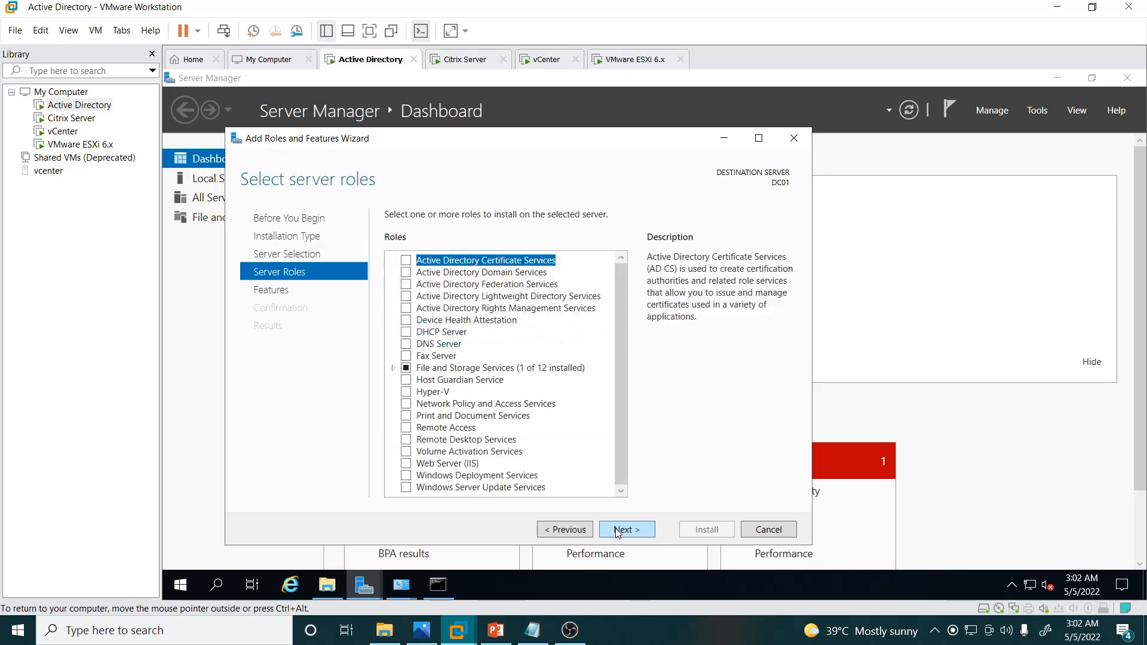
pyautogui.click(407, 274)
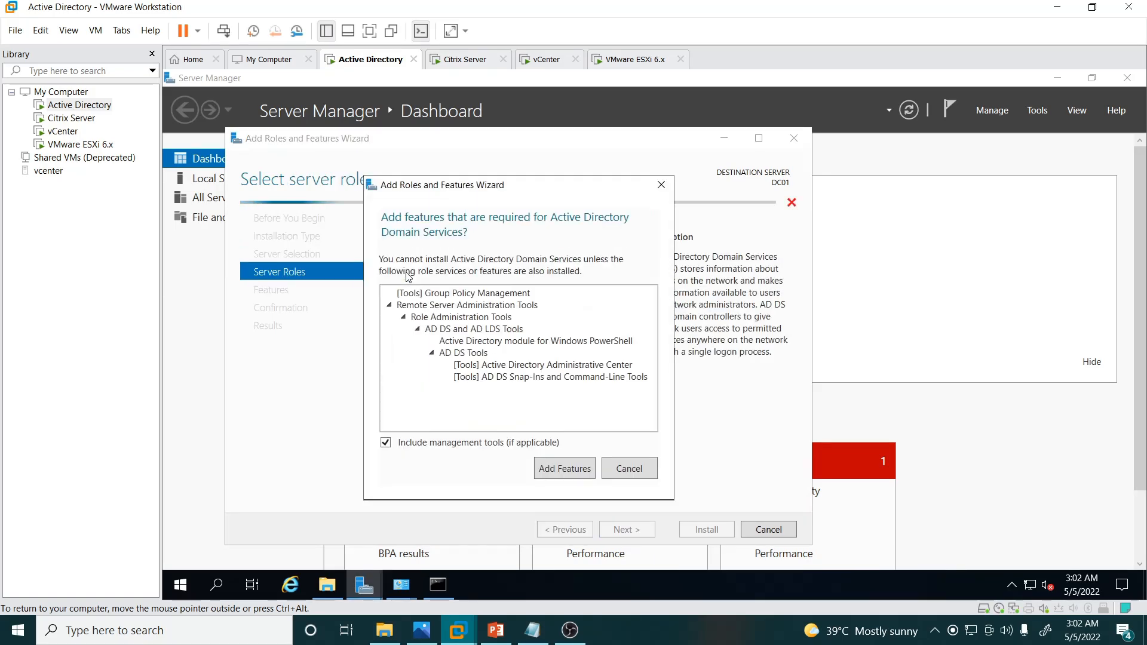
pyautogui.click(571, 469)
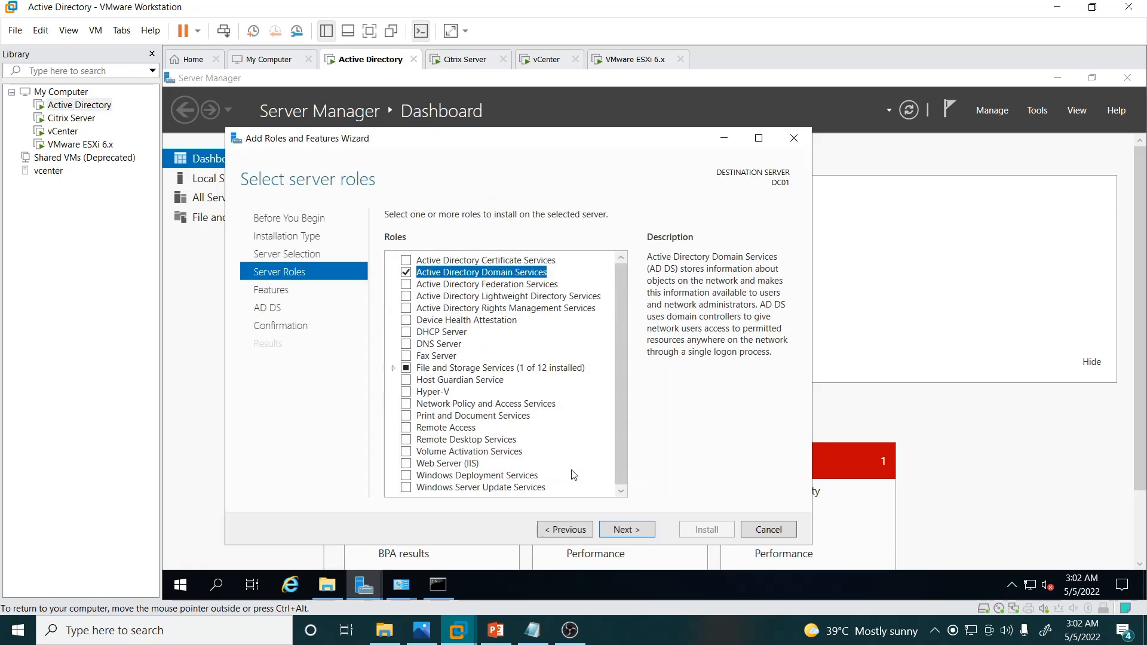
pyautogui.click(639, 534)
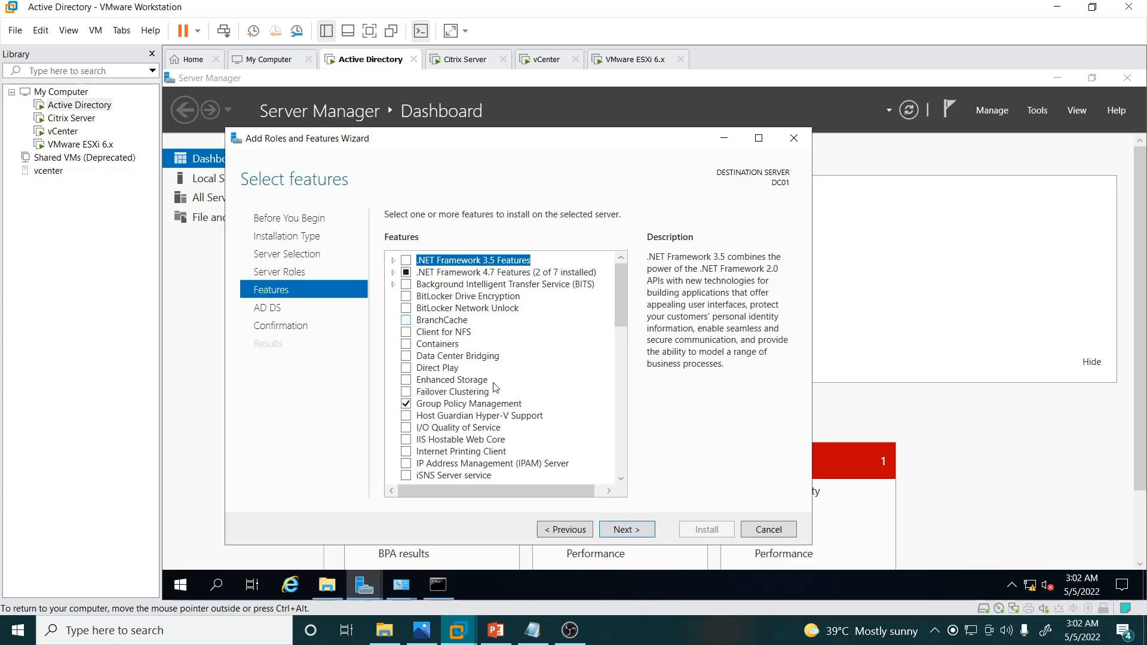
pyautogui.click(631, 535)
pyautogui.click(632, 537)
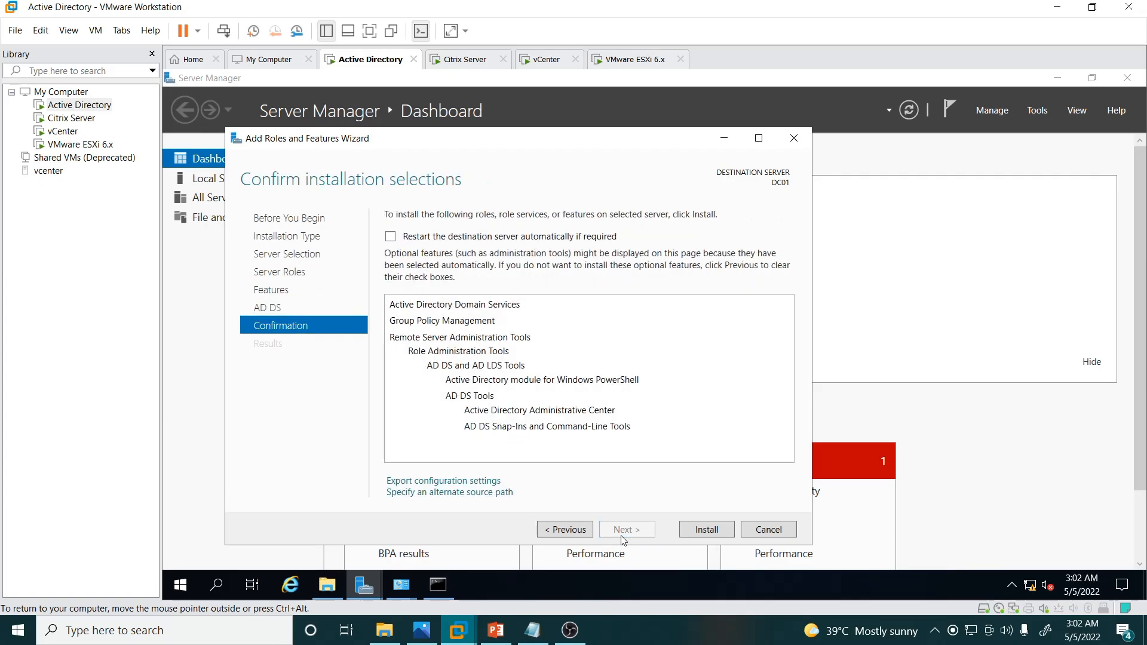
pyautogui.click(697, 531)
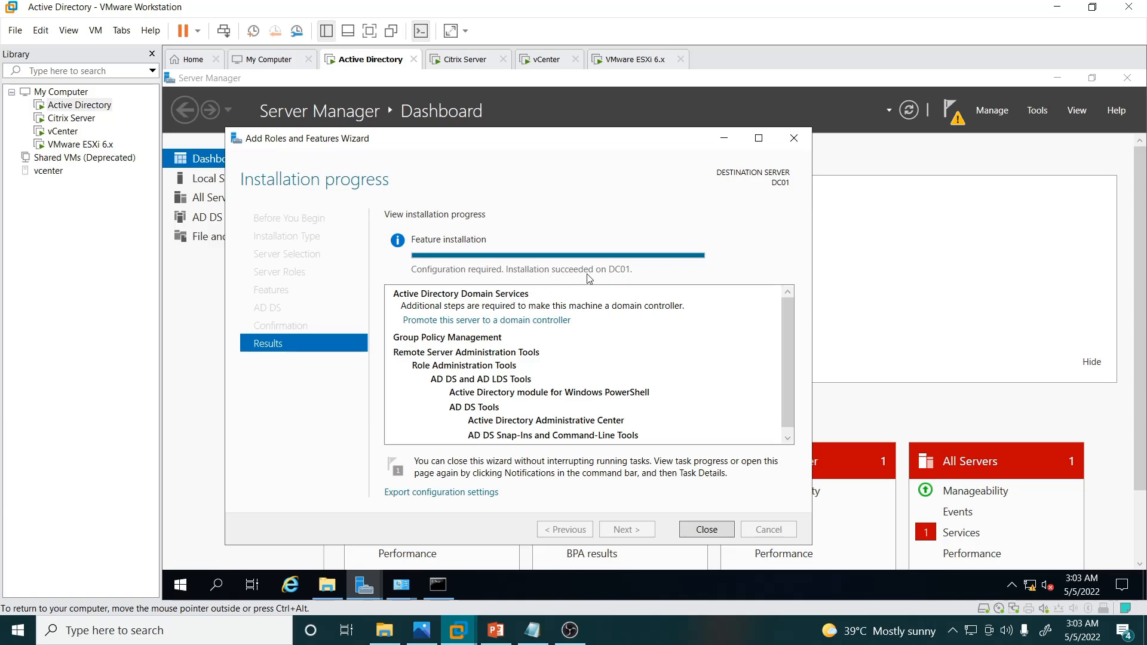
# Step: Close the finished wizard and launch 'Promote this server to a domain controller' from notifications
pyautogui.click(706, 529)
pyautogui.click(1084, 127)
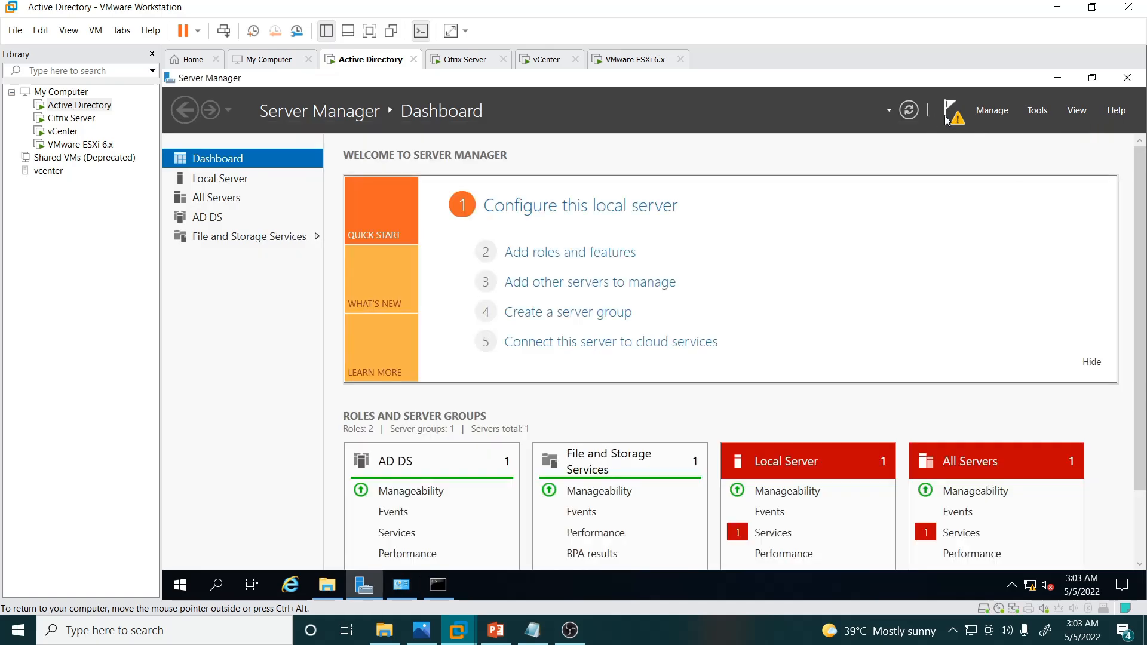
pyautogui.click(947, 121)
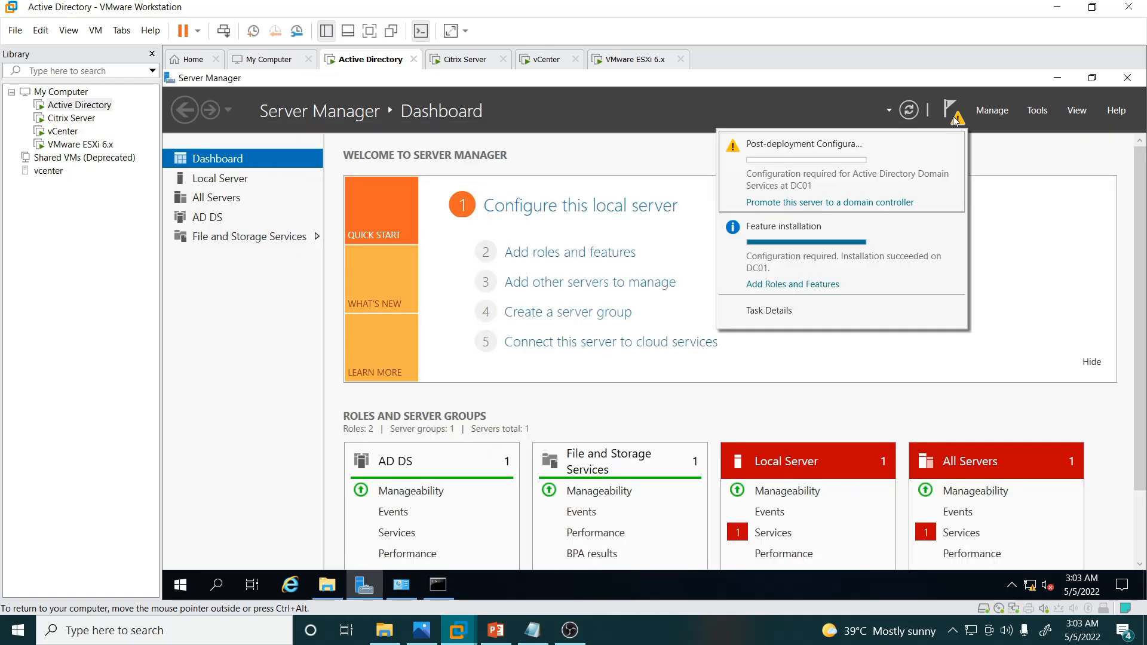
pyautogui.click(775, 203)
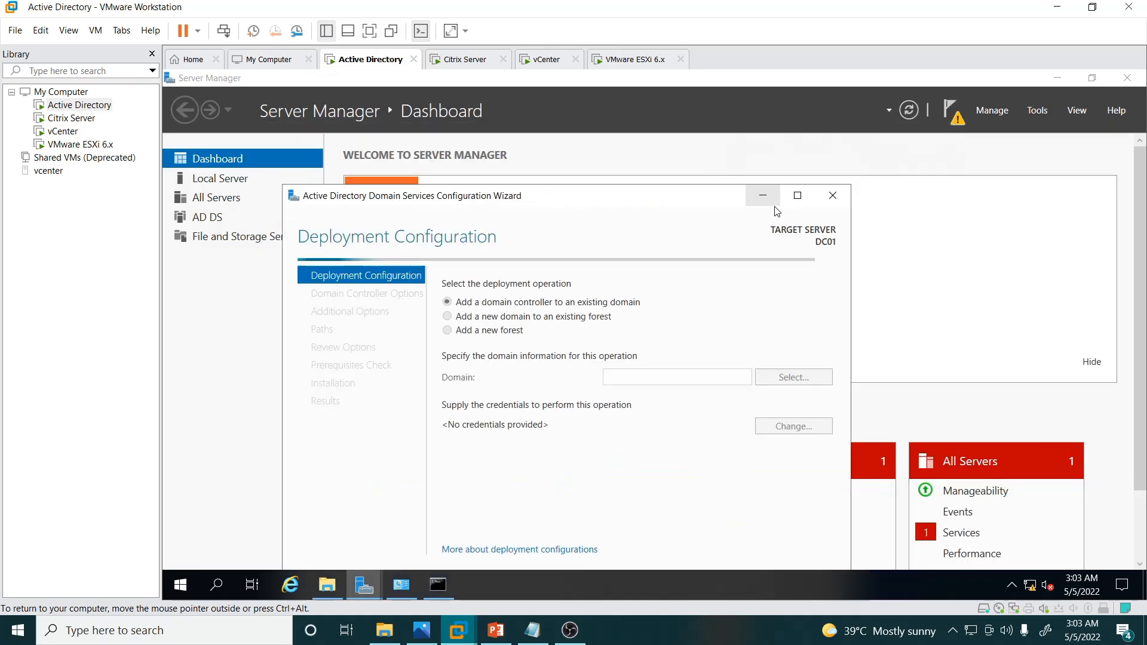
# Step: Choose Add a new forest with root domain name careerhub.com
pyautogui.click(499, 335)
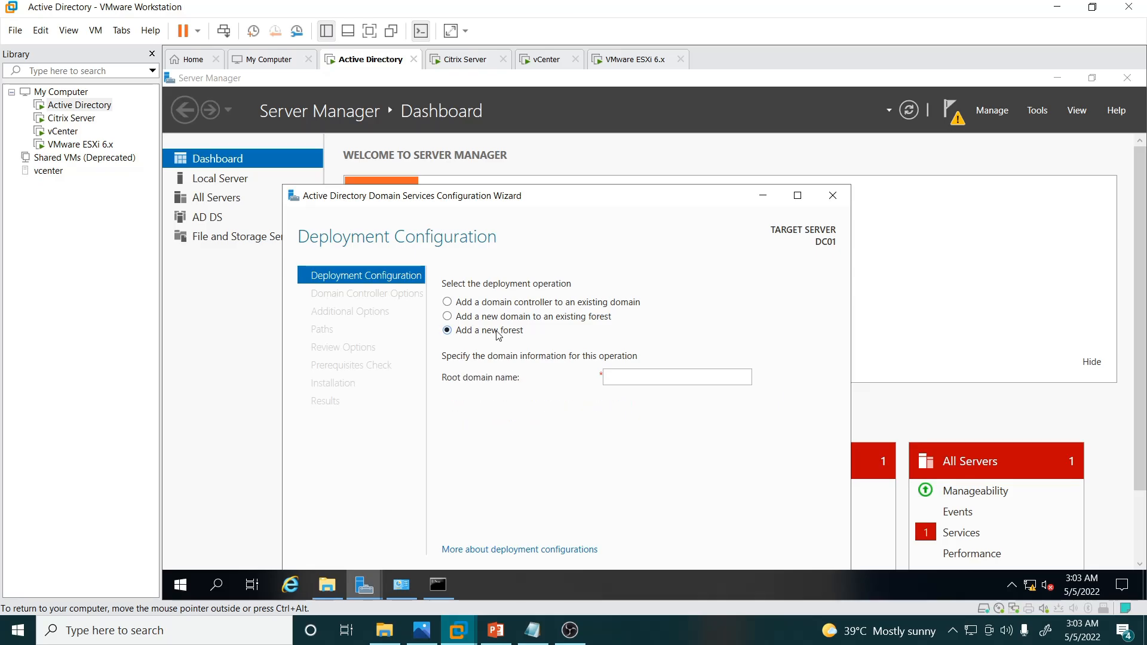
pyautogui.click(656, 378)
pyautogui.write('careerhub')
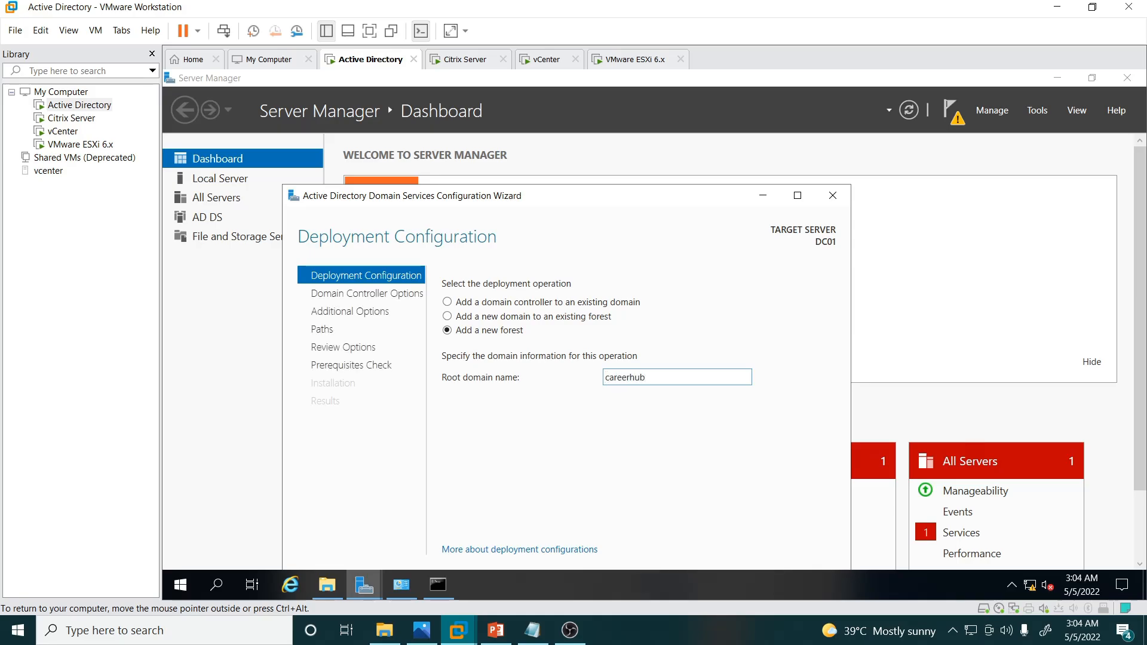
pyautogui.write('.com')
pyautogui.moveTo(625, 198); pyautogui.dragTo(622, 140)
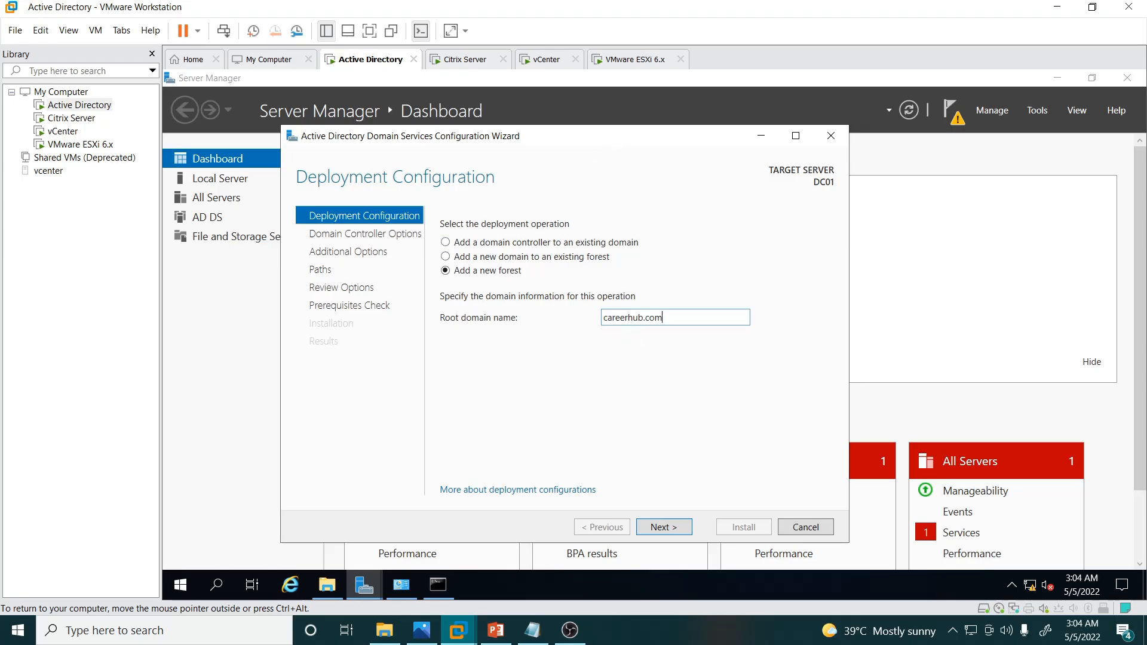
# Step: Continue to Domain Controller Options and enter and confirm the DSRM password
pyautogui.click(664, 529)
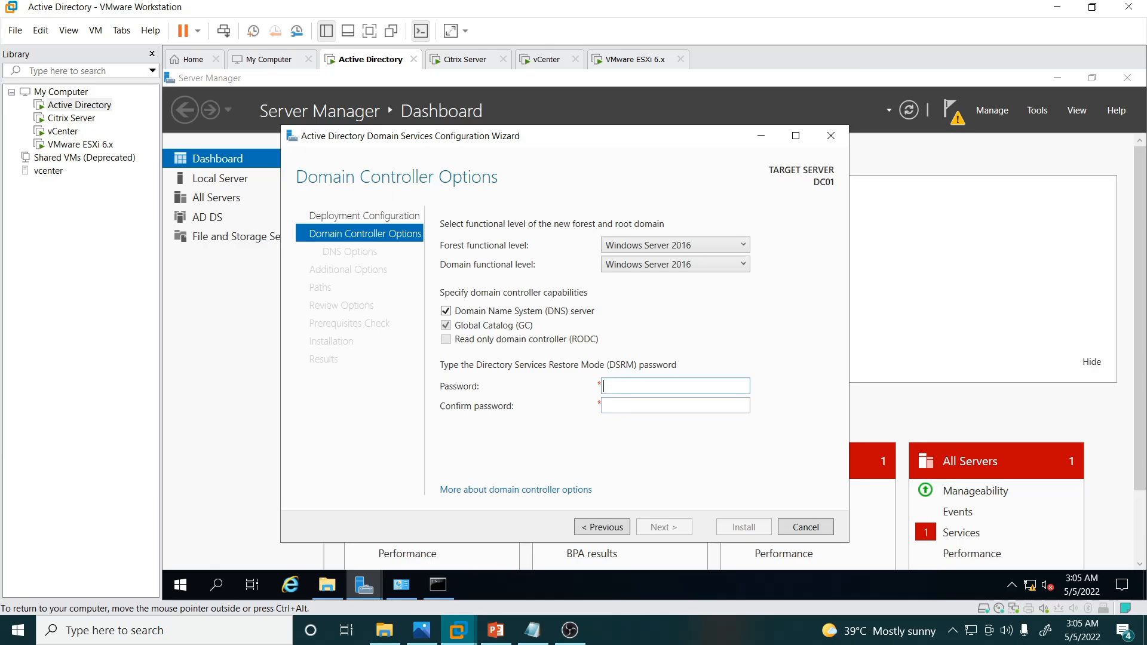
pyautogui.write('P●●●●●●●')
pyautogui.hotkey('ctrl', 'a')
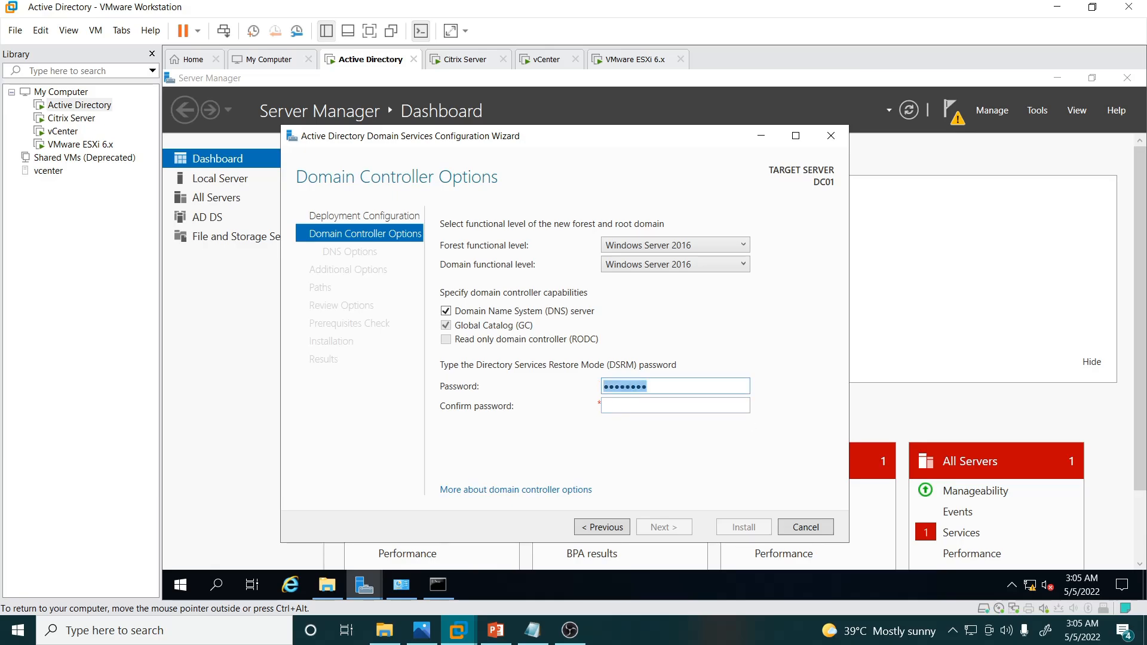
pyautogui.press('BackSpace')
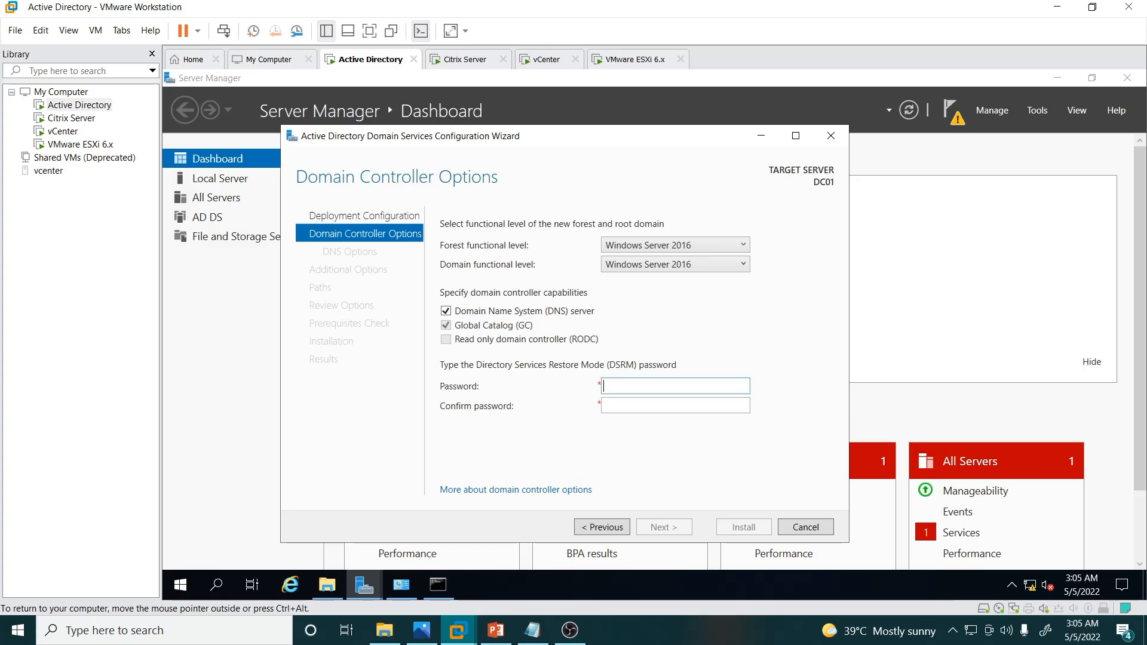
pyautogui.write('P')
pyautogui.press('Tab')
pyautogui.write('Pa')
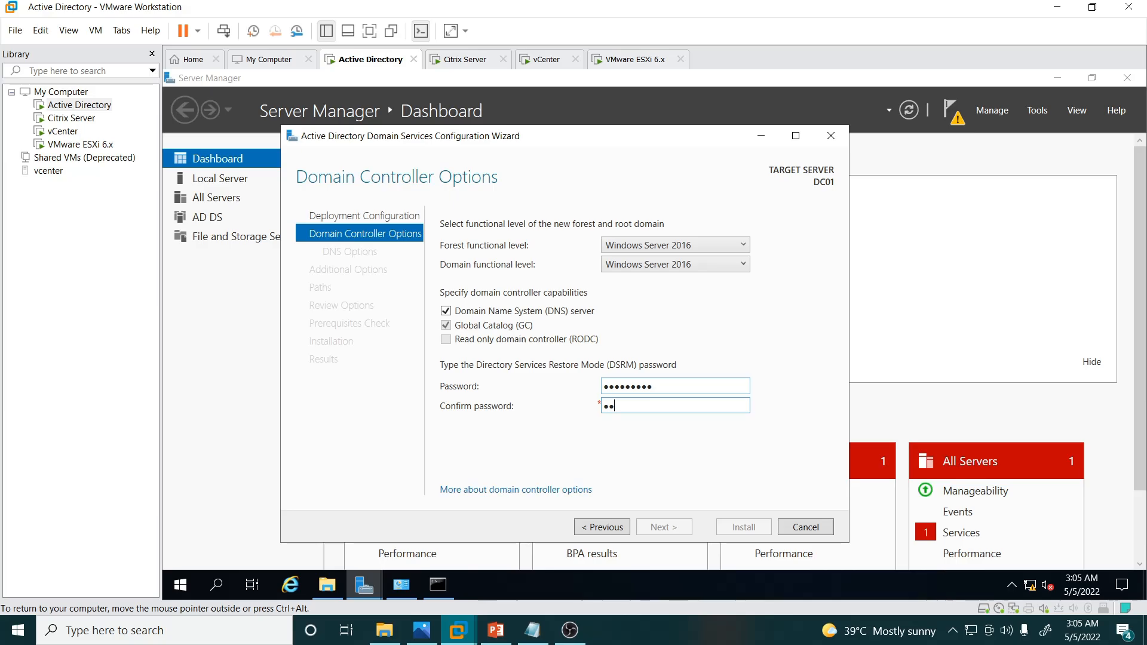
pyautogui.write('ssword1')
pyautogui.press('Return')
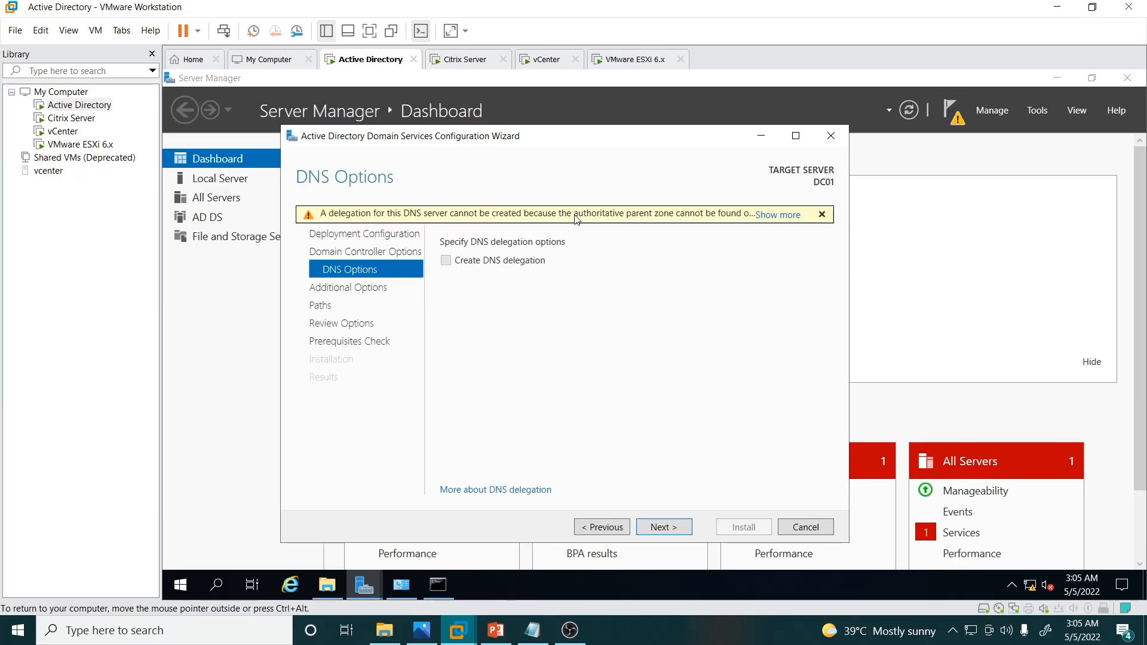
# Step: Accept the default DNS delegation, NetBIOS name CAREERHUB, and database, log and SYSVOL folders
pyautogui.click(663, 526)
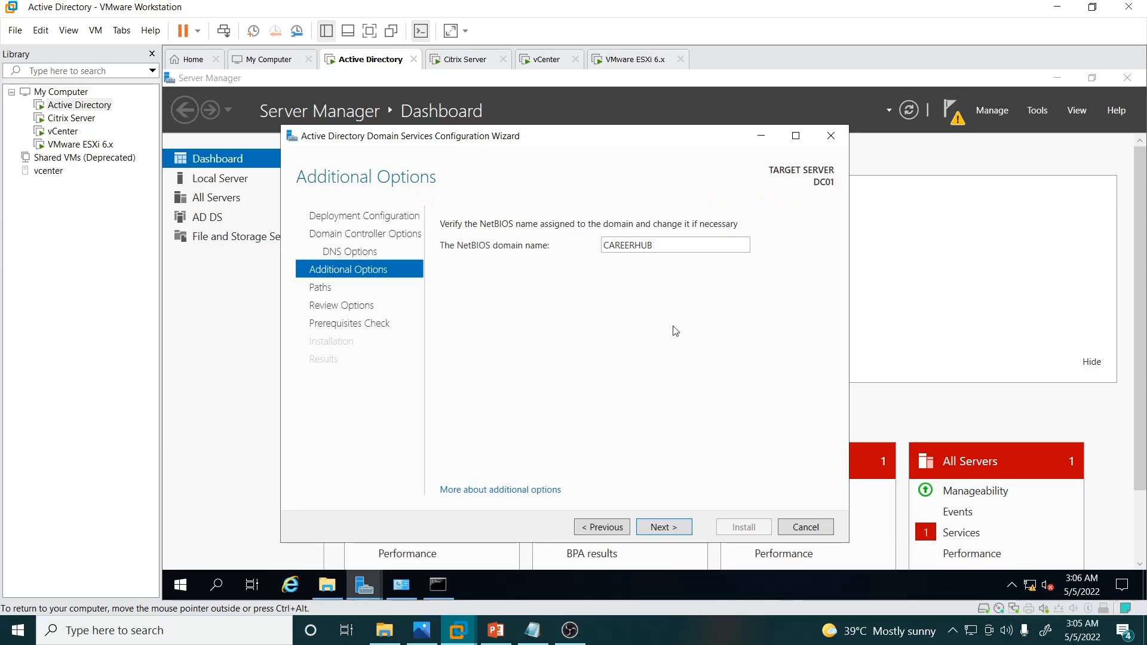
pyautogui.click(657, 526)
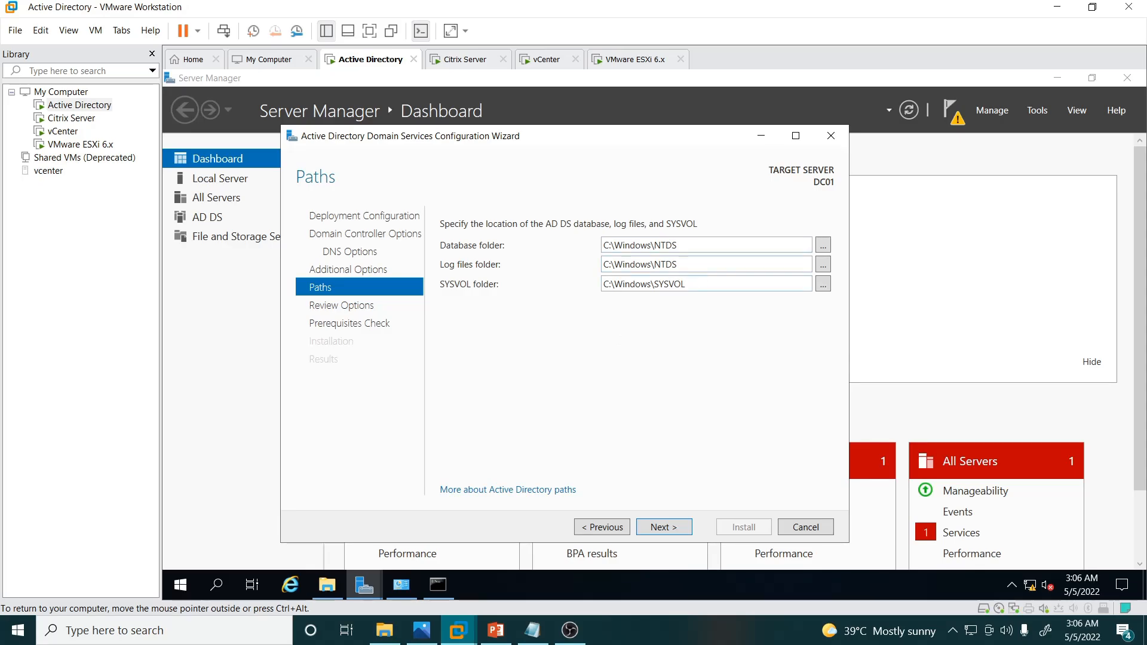
pyautogui.click(660, 528)
# Step: Run the prerequisites check and, once it passes, install AD DS on DC01
pyautogui.click(658, 528)
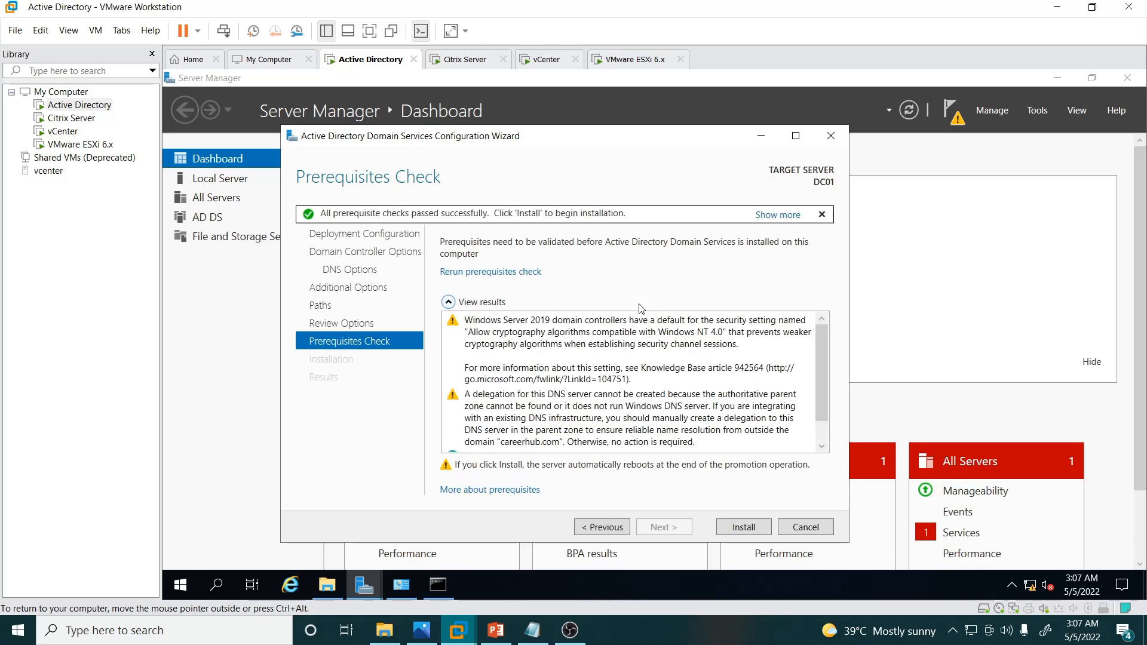
pyautogui.click(743, 528)
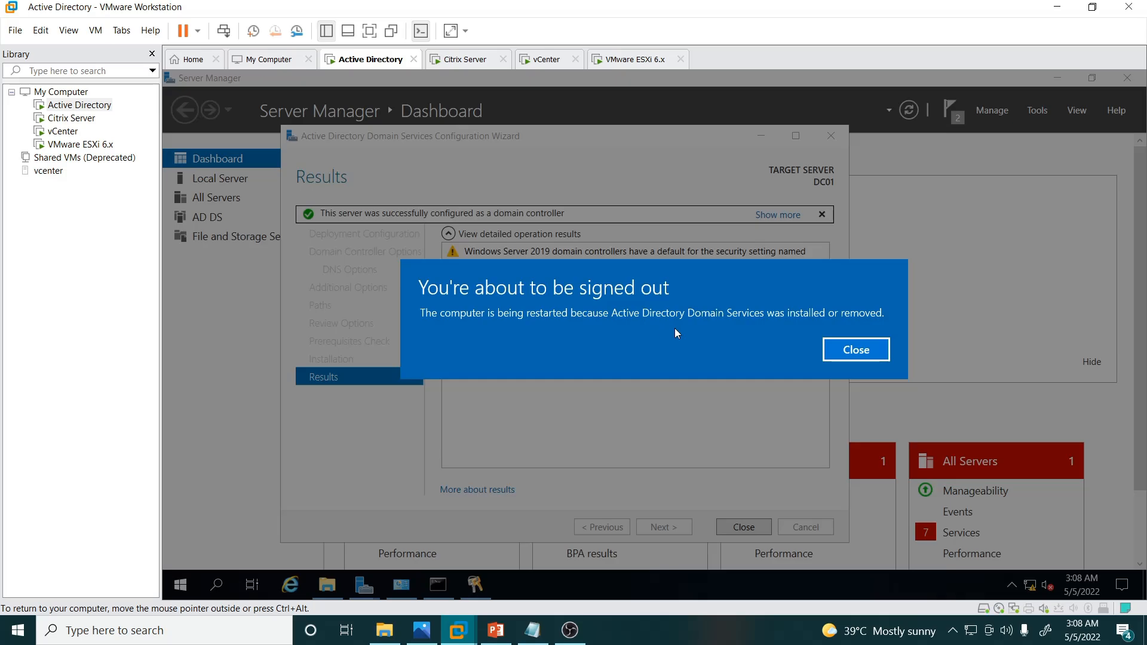
# Step: Dismiss the sign-out notice and the wizard so DC01 restarts, then release input to the host
pyautogui.click(851, 352)
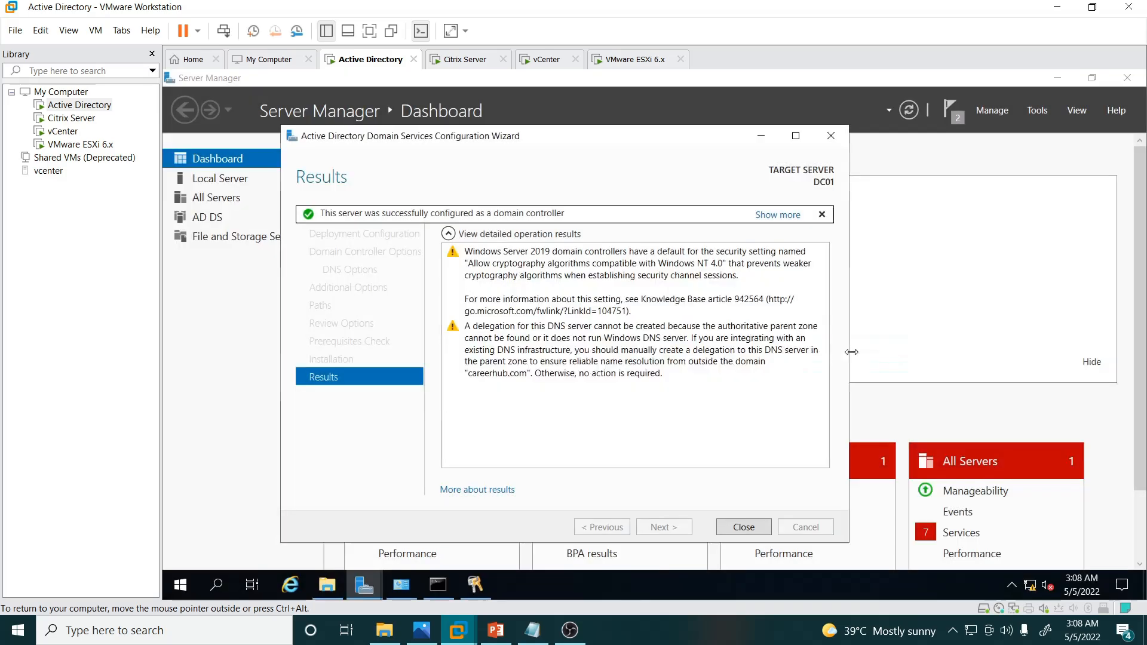
pyautogui.click(754, 526)
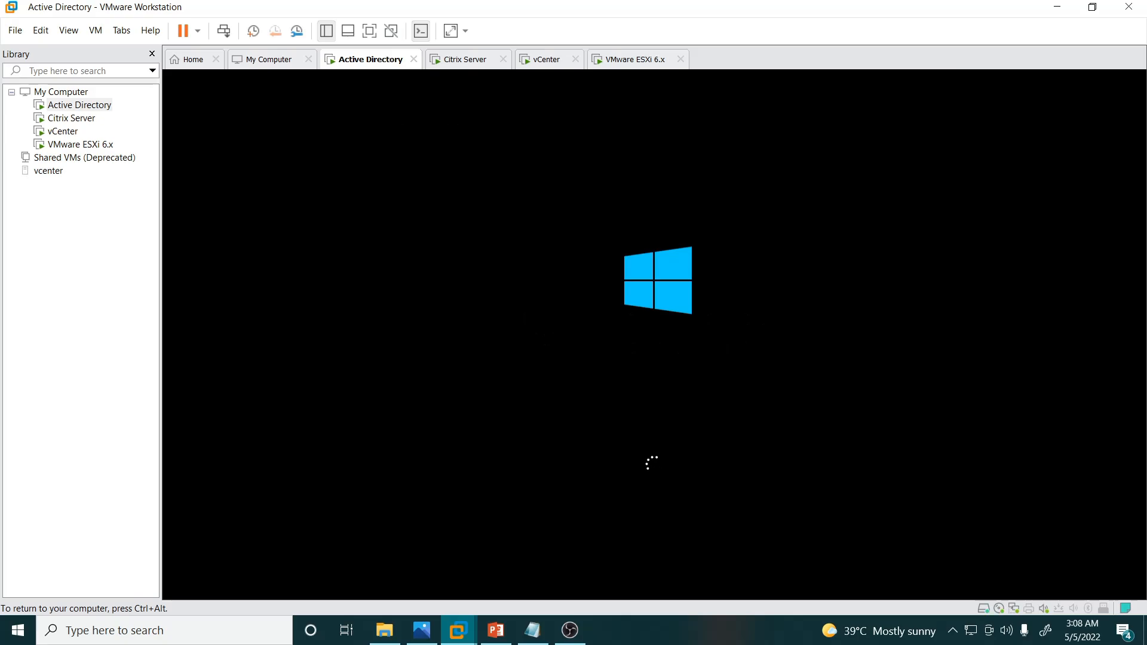
pyautogui.hotkey('ctrl', 'alt')
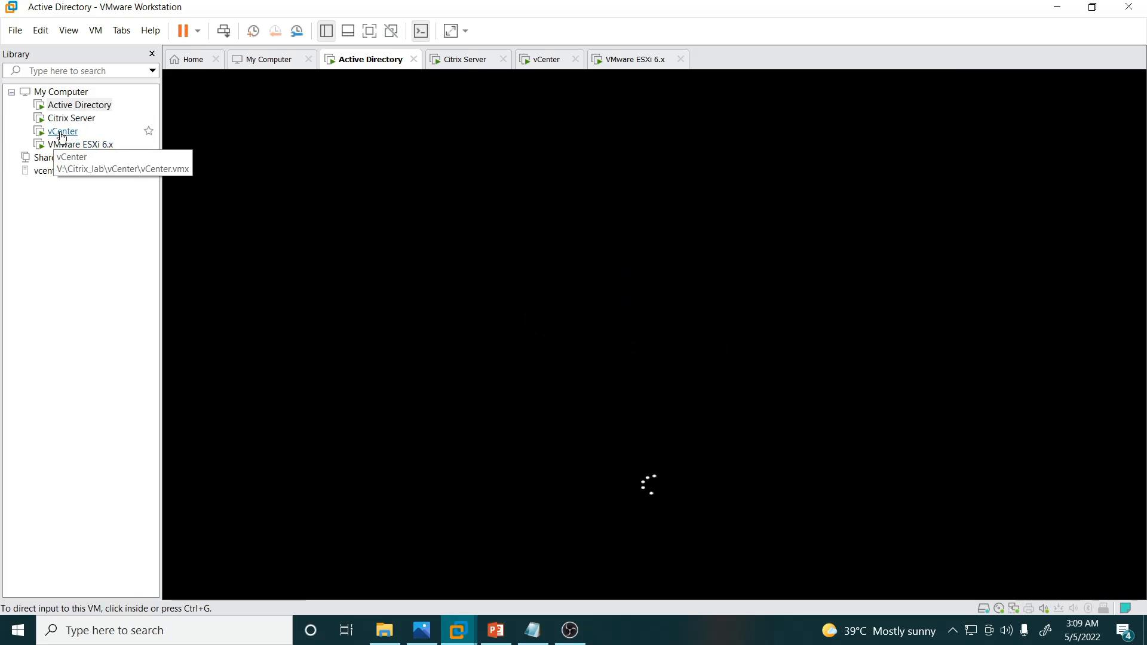